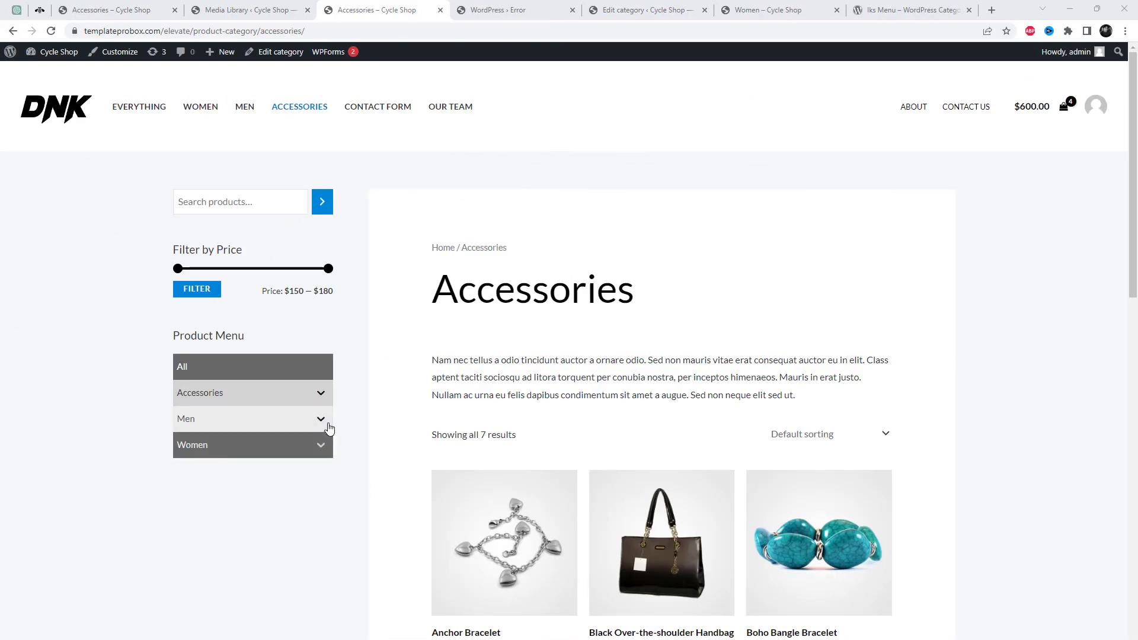
Step: On the Accessories shop page, expand and collapse the Men and Women groups in the Product Menu
left_click(329, 427)
left_click(332, 427)
scroll(329, 409, "down", 2)
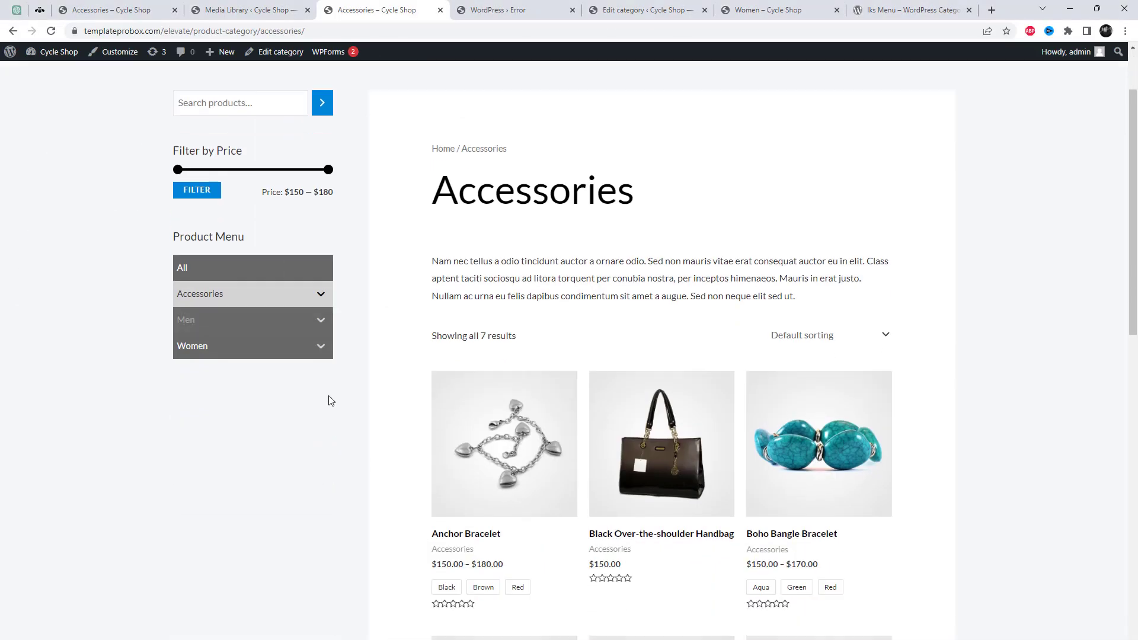
left_click(321, 355)
left_click(321, 355)
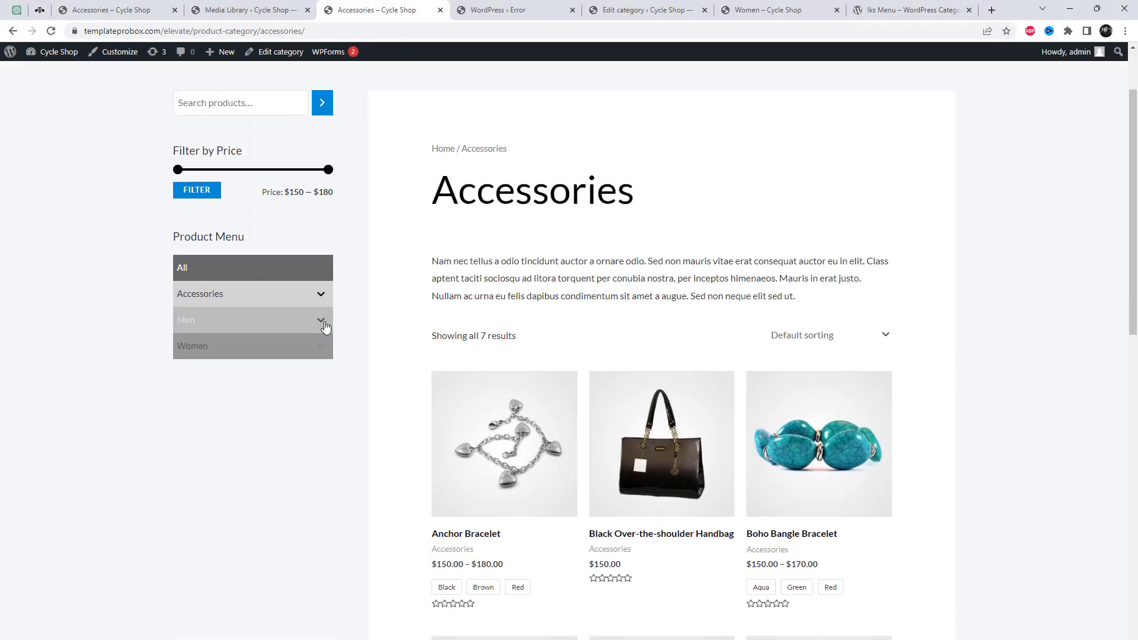
scroll(326, 323, "down", 2)
Step: Open the Men category page, then expand the Men and Women groups in the sidebar menu
left_click(210, 223)
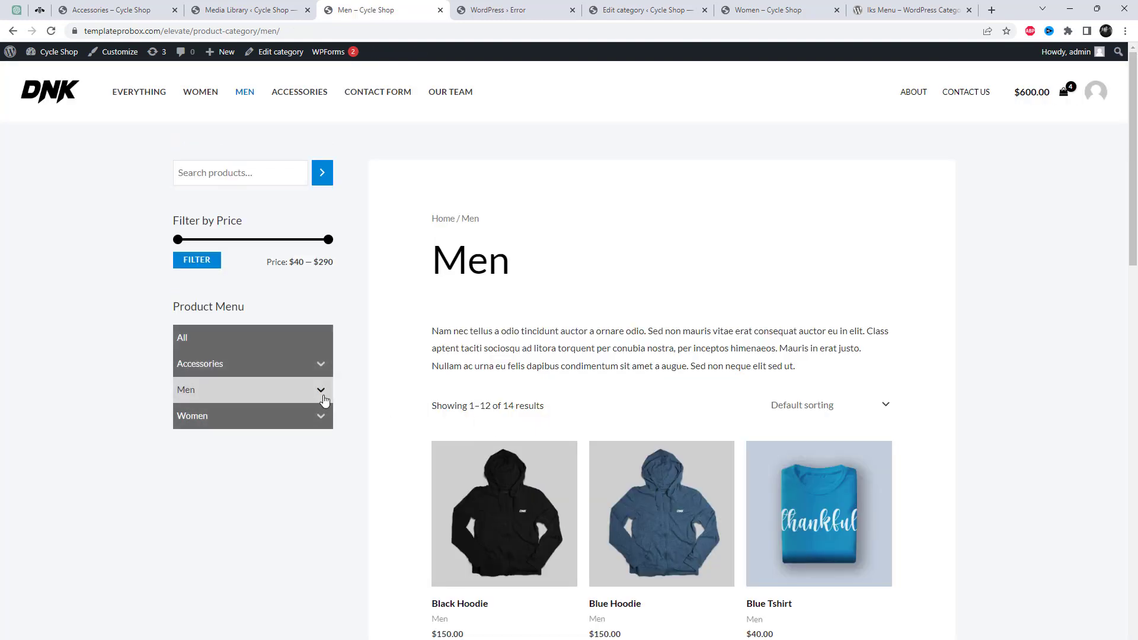
left_click(323, 396)
left_click(323, 395)
left_click(323, 396)
scroll(324, 399, "down", 3)
scroll(322, 398, "down", 1)
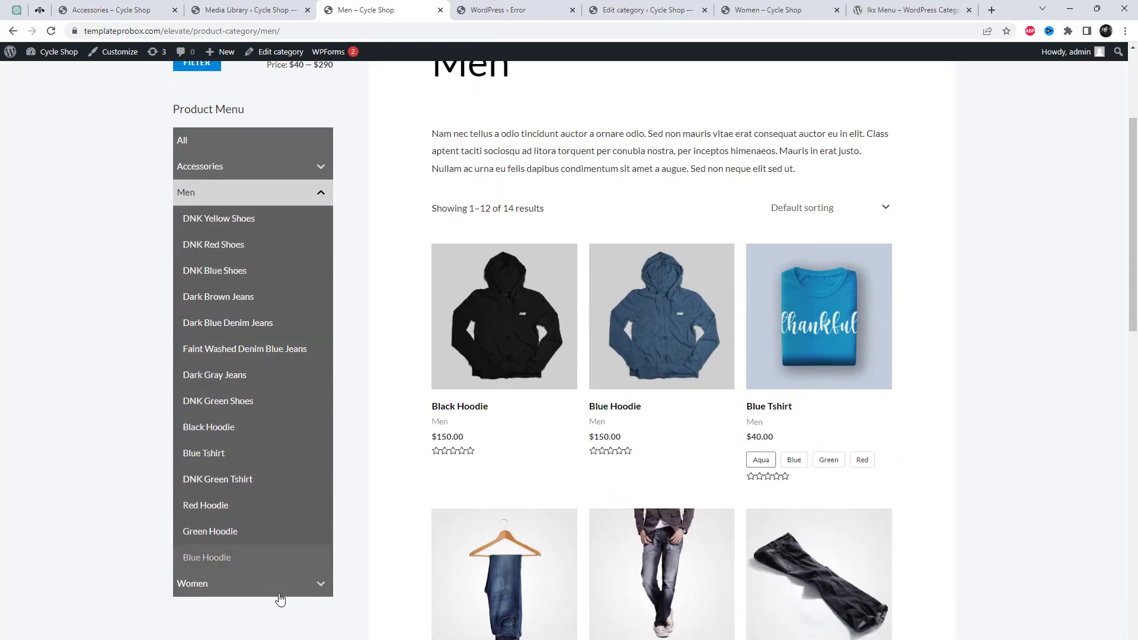
left_click(323, 588)
scroll(236, 415, "down", 2)
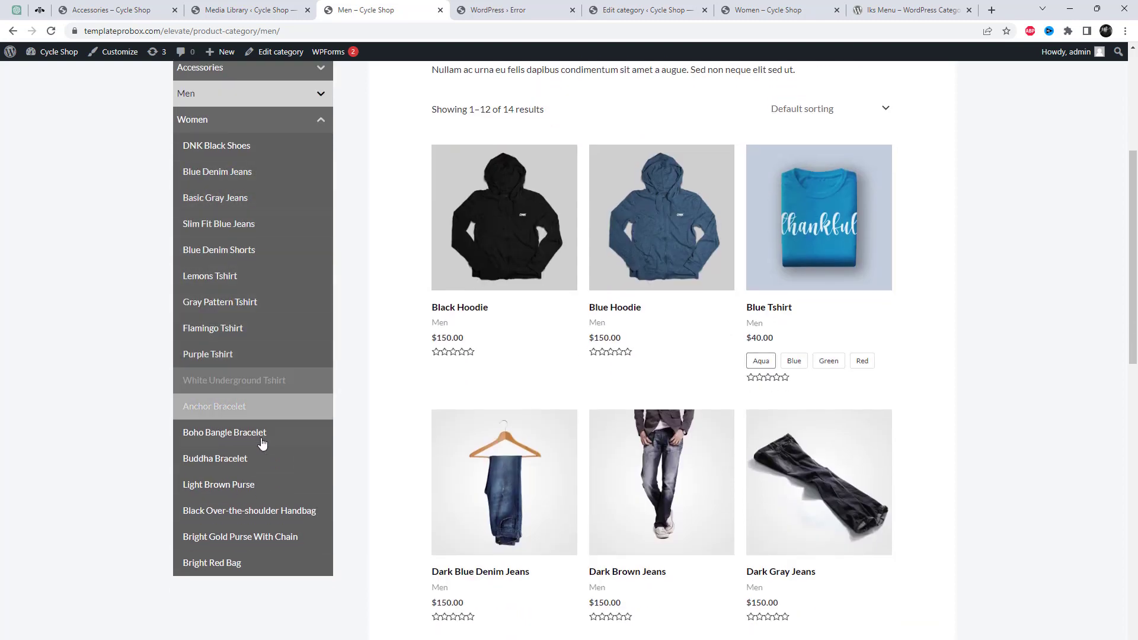
scroll(225, 415, "up", 2)
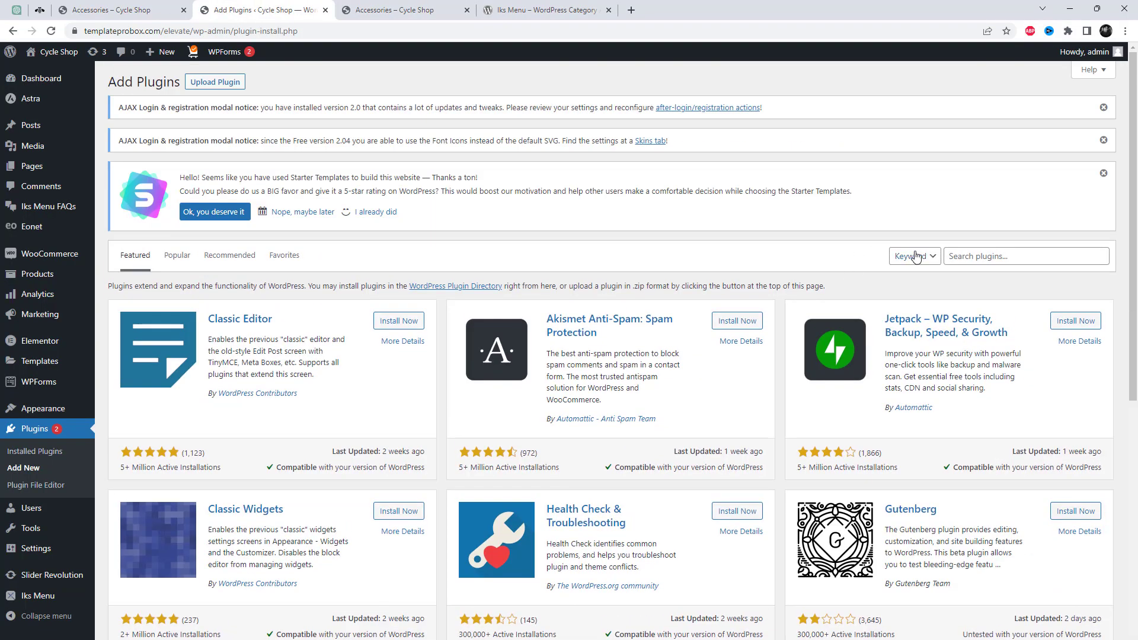
Step: Search plugins for 'Iks Menu', confirm it is already active, and go to the Iks Menu list
left_click(955, 256)
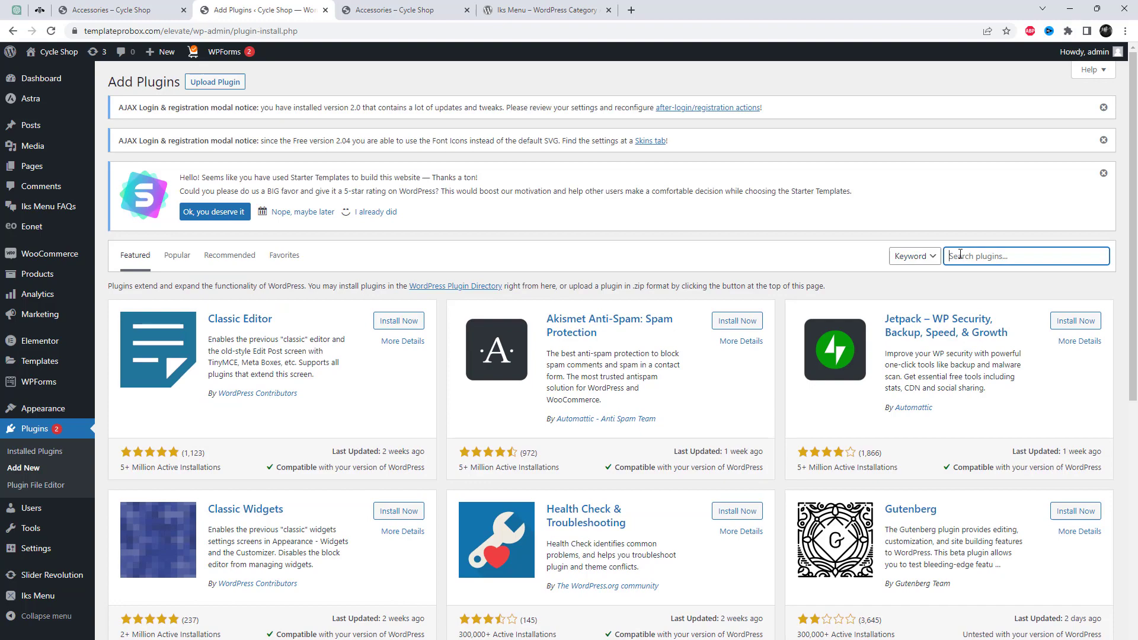
type("Iks Menu")
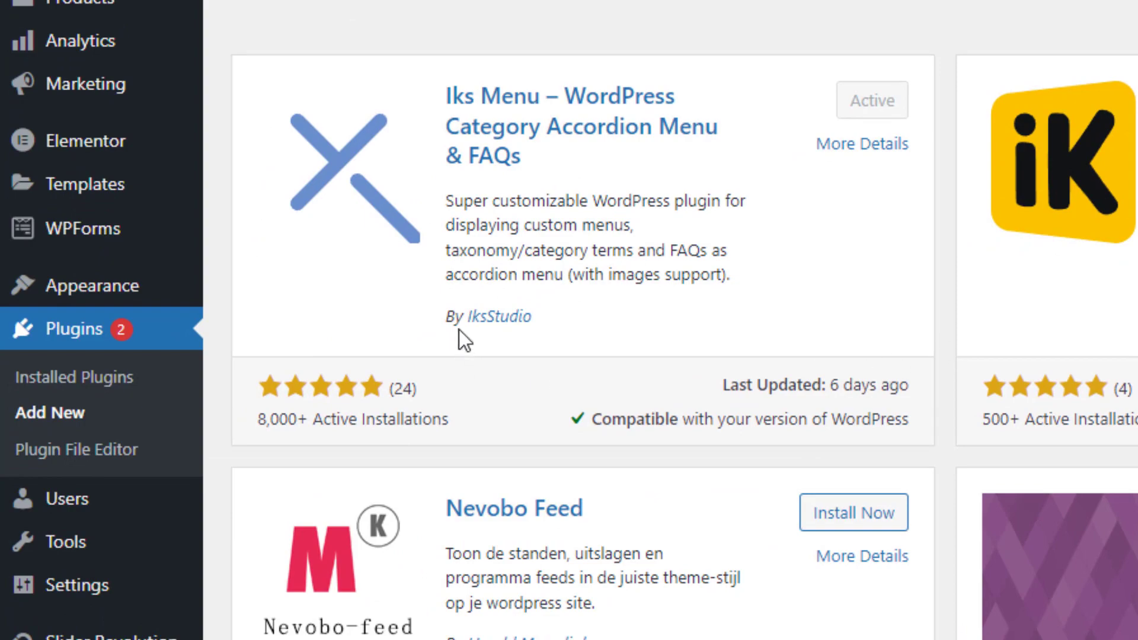
mouse_move(41, 596)
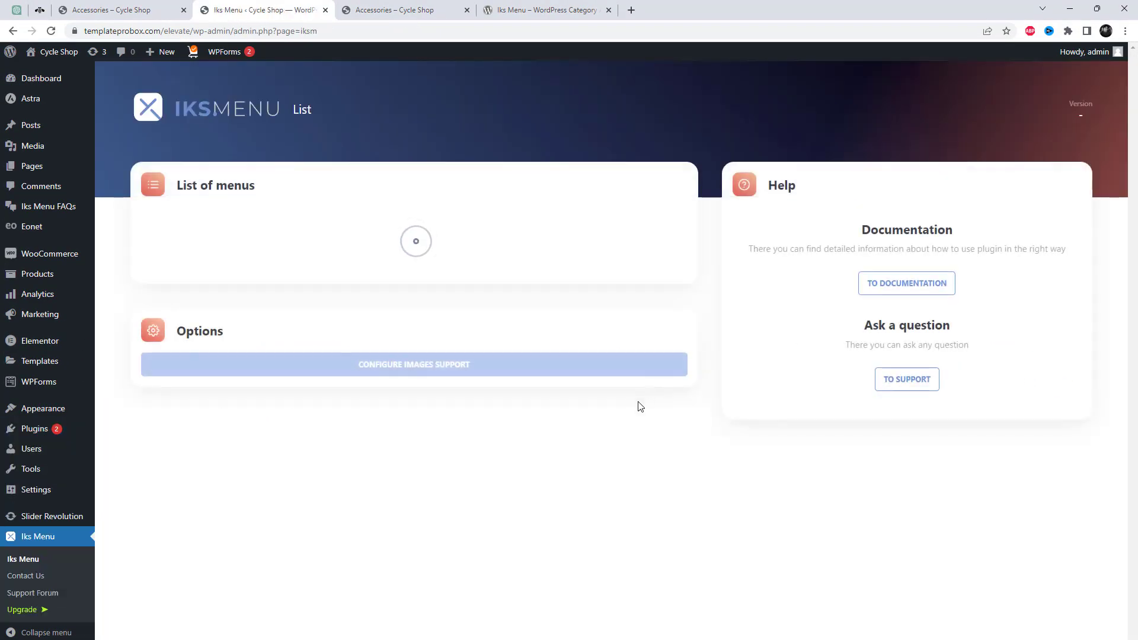
Step: Start a new Iks Menu titled 'Products' and keep Taxonomy as its source
left_click(418, 344)
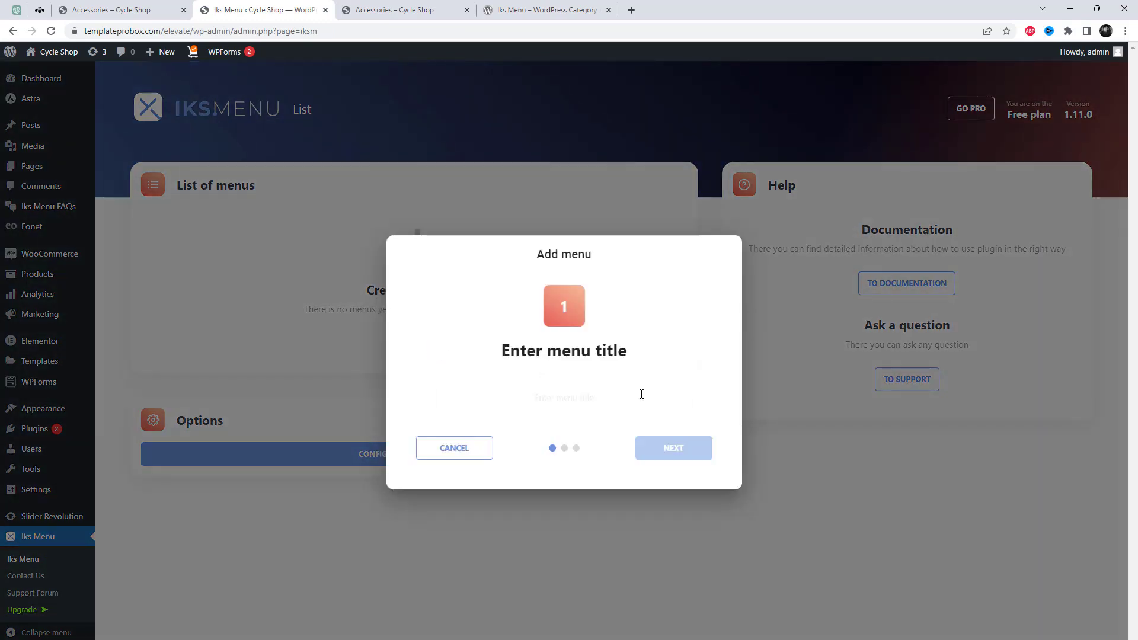
left_click(570, 403)
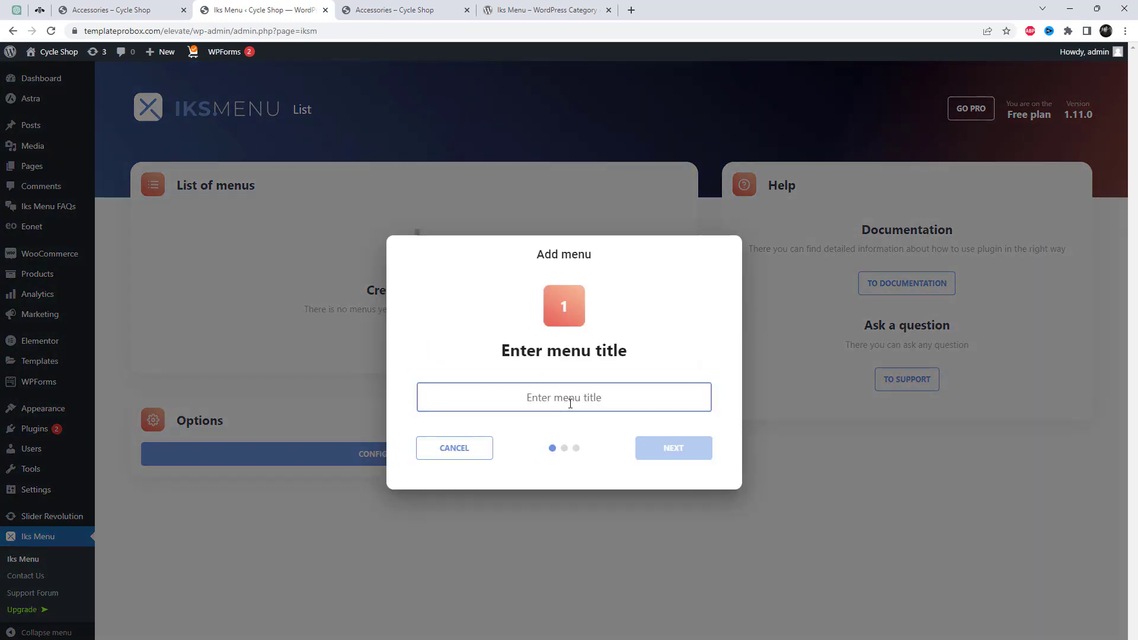
type("Products")
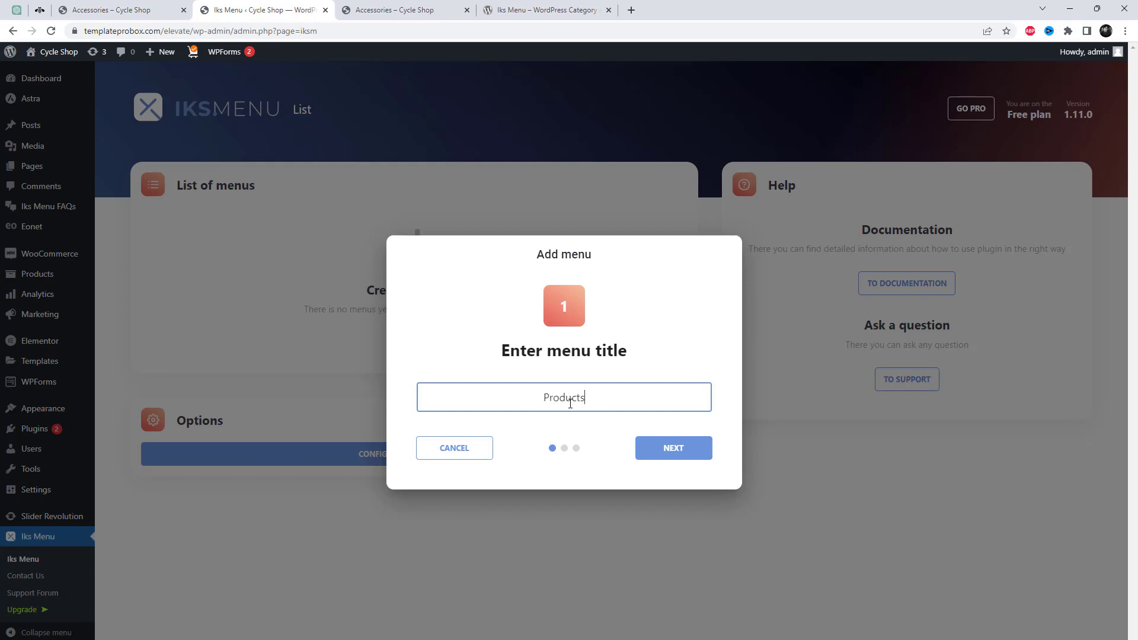
left_click(681, 457)
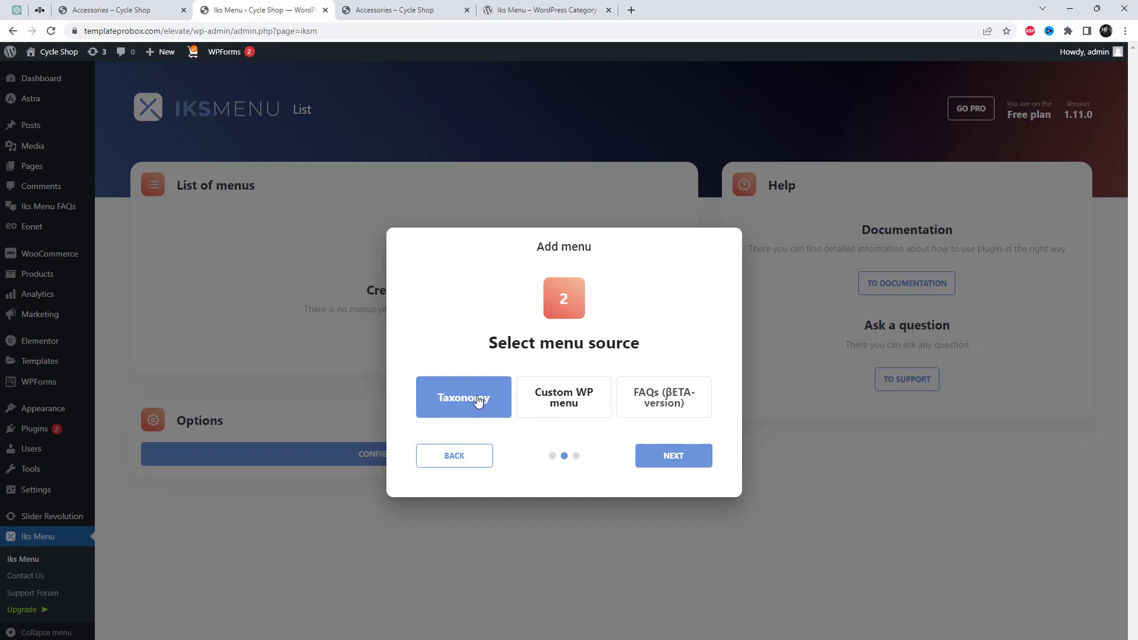
left_click(668, 462)
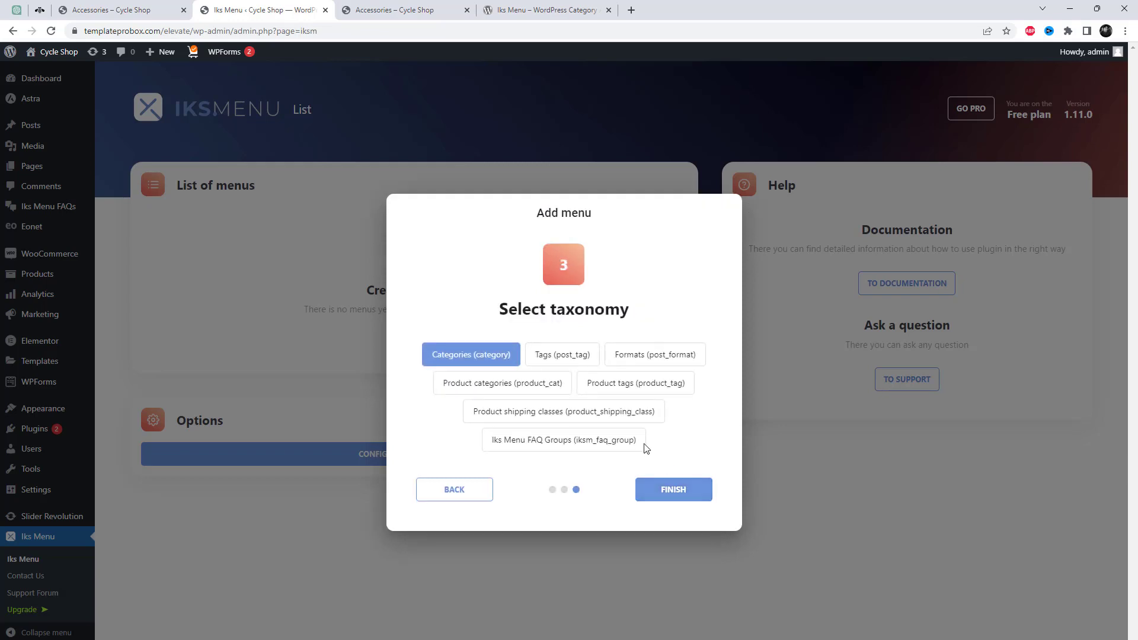
Step: Choose Product categories (product_cat) as the taxonomy, finish, and open the menu editor
left_click(512, 390)
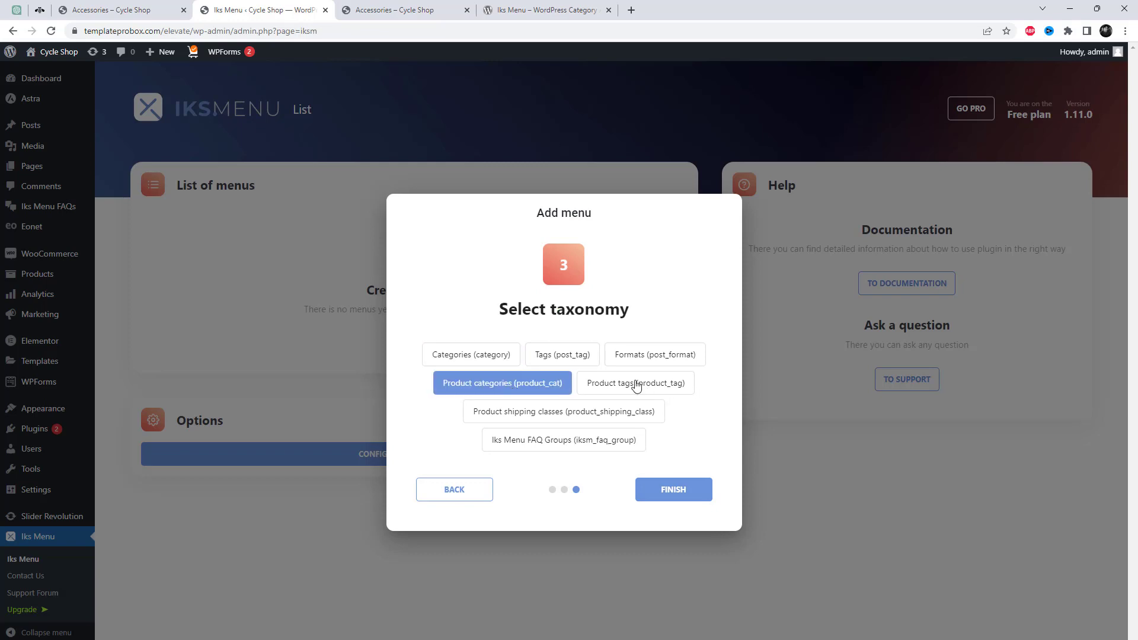
left_click(585, 361)
left_click(557, 385)
left_click(679, 498)
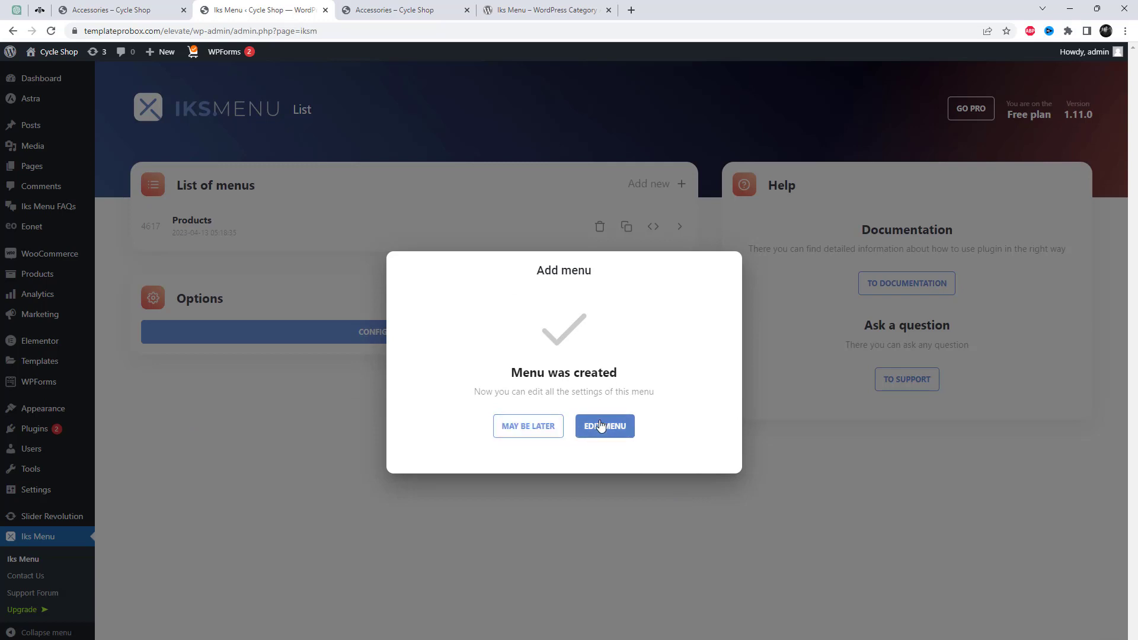
left_click(600, 425)
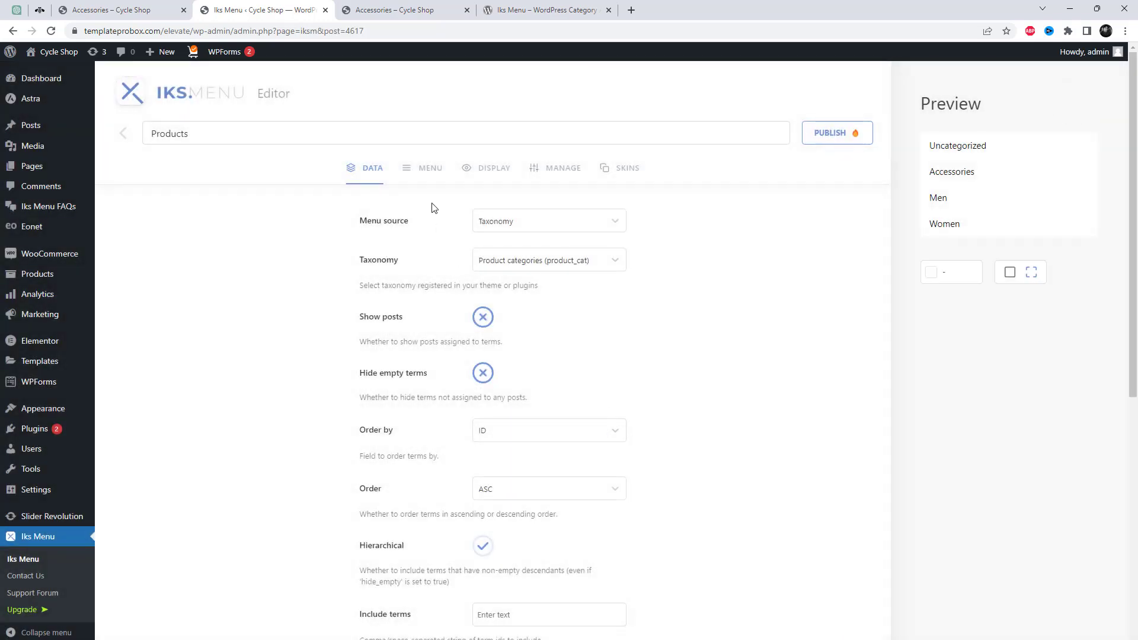
Step: In the Data settings, enable Show posts so products appear under each category
left_click(431, 170)
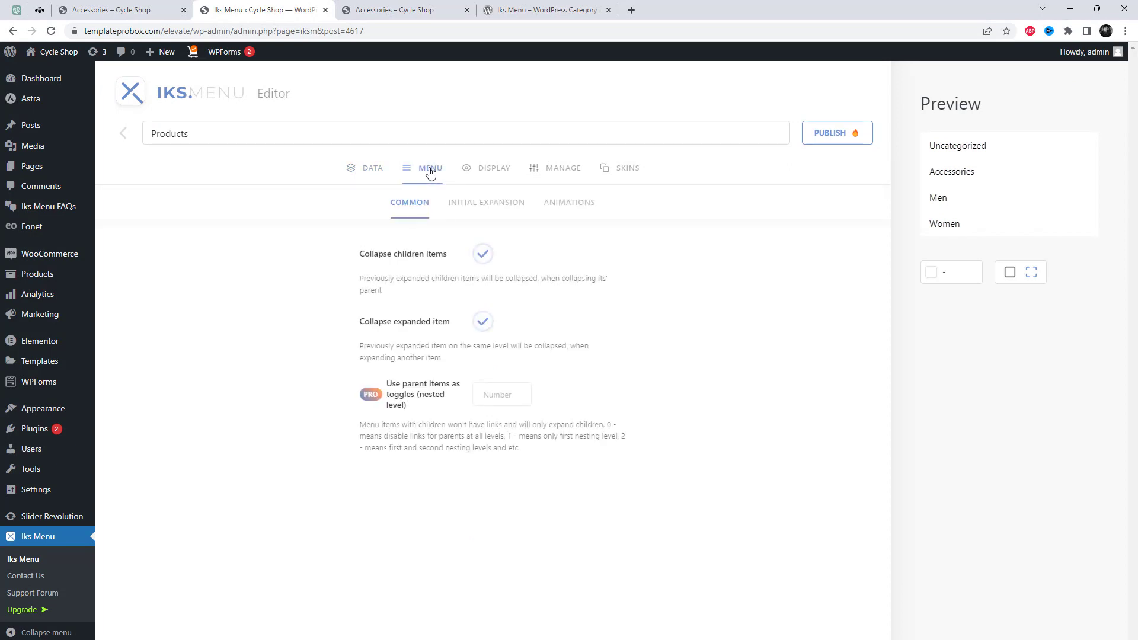
left_click(374, 170)
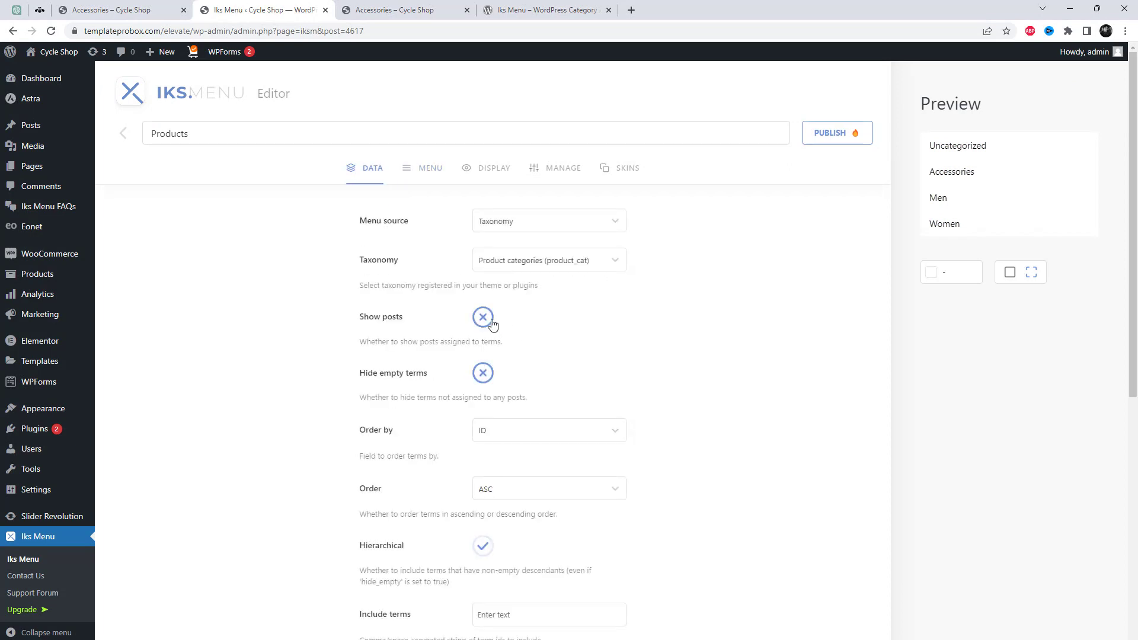
left_click(482, 320)
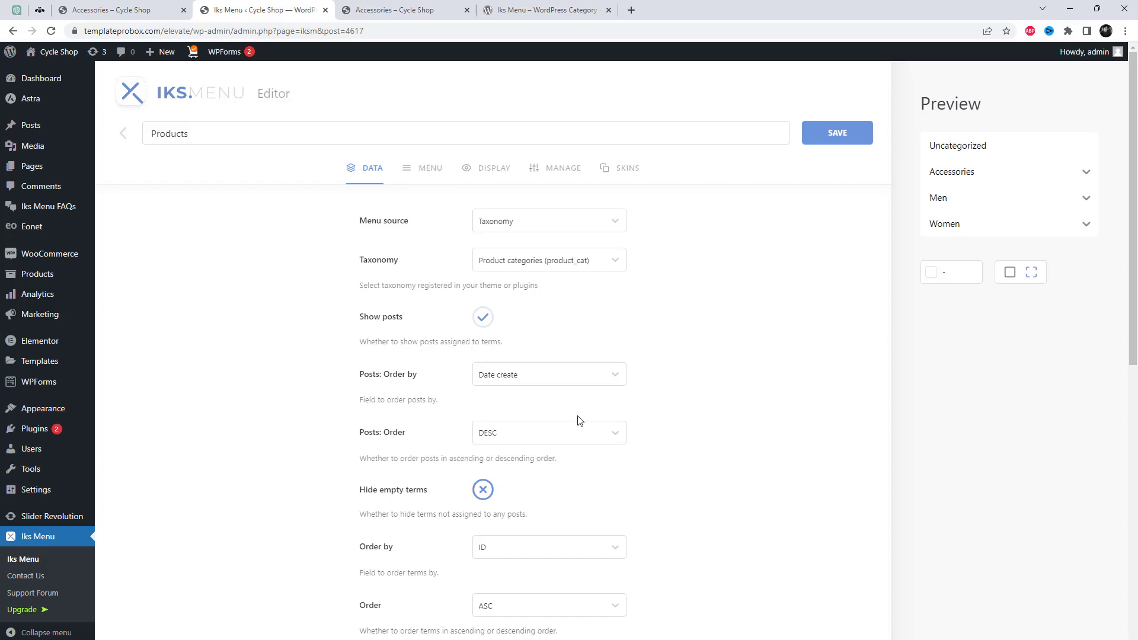
scroll(663, 449, "down", 5)
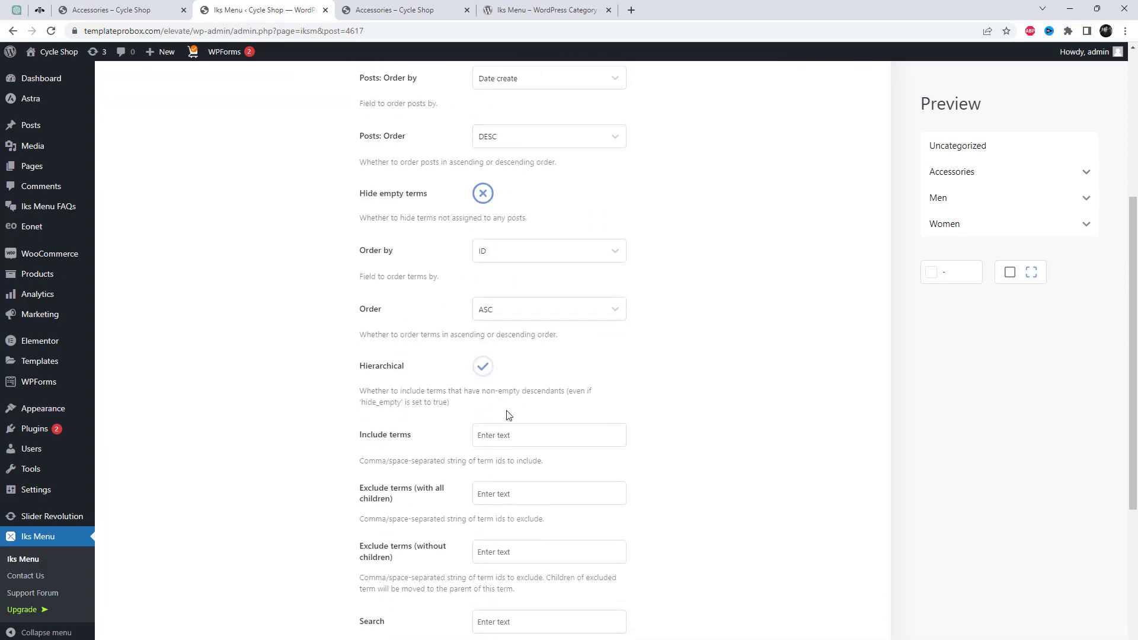
scroll(643, 508, "down", 6)
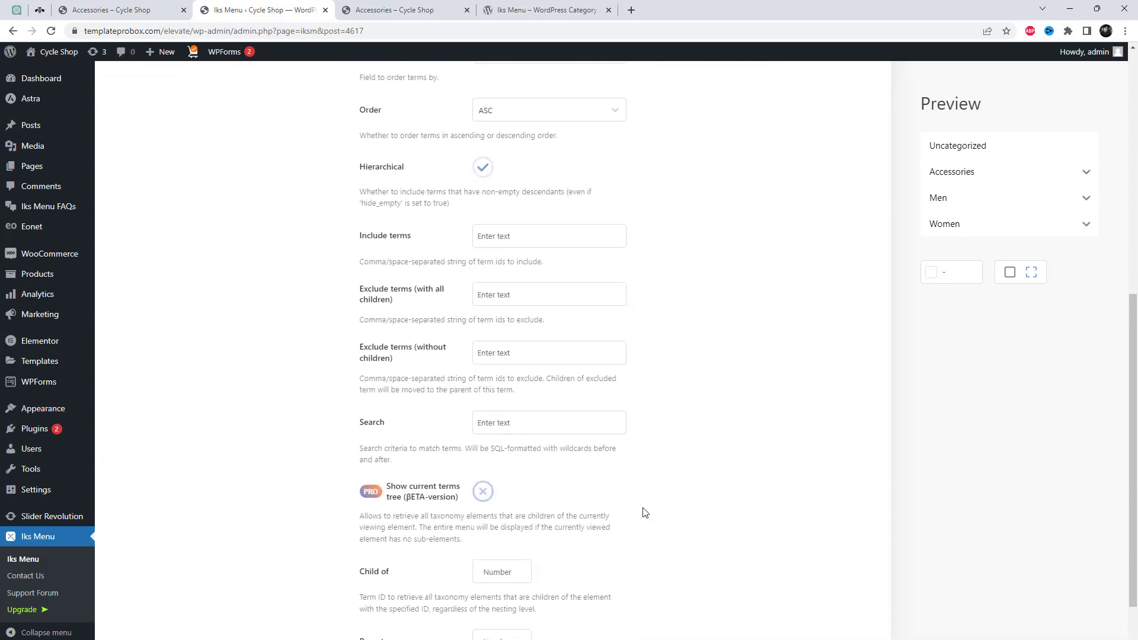
scroll(647, 516, "up", 9)
scroll(648, 512, "up", 2)
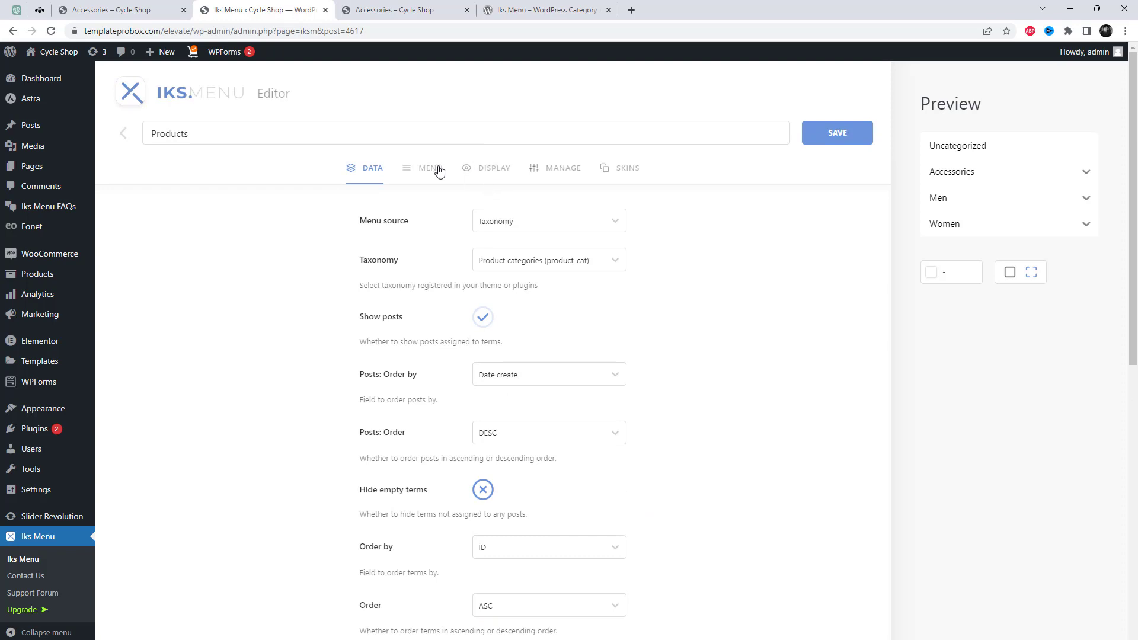
Step: Browse the Menu, Display and Manage settings, then bring up the Skins gallery
left_click(439, 171)
left_click(490, 168)
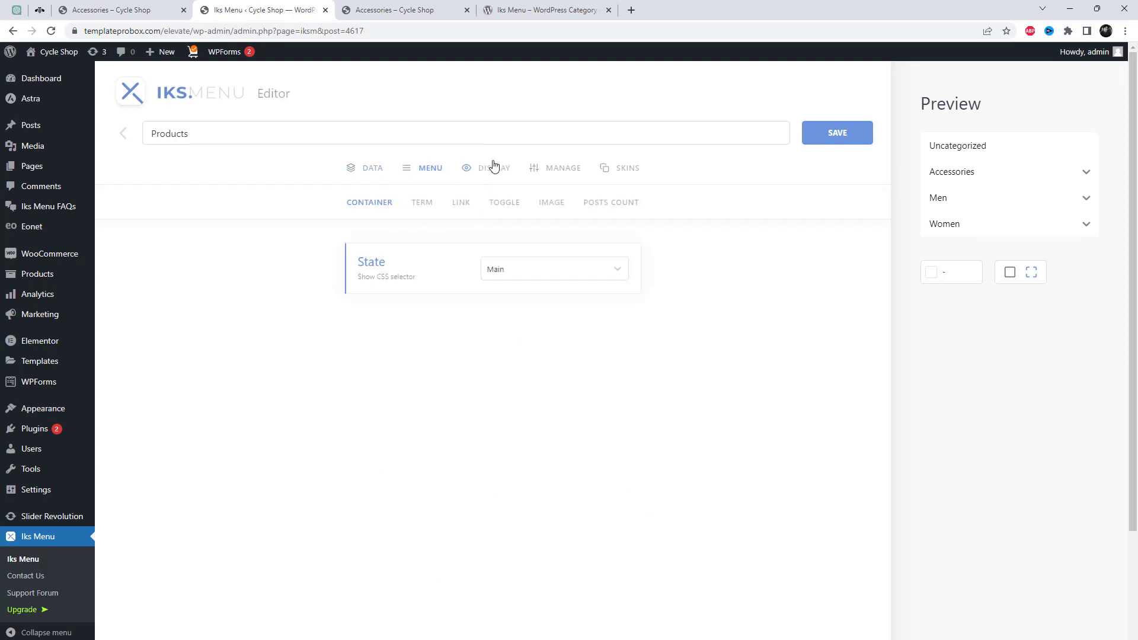
left_click(544, 268)
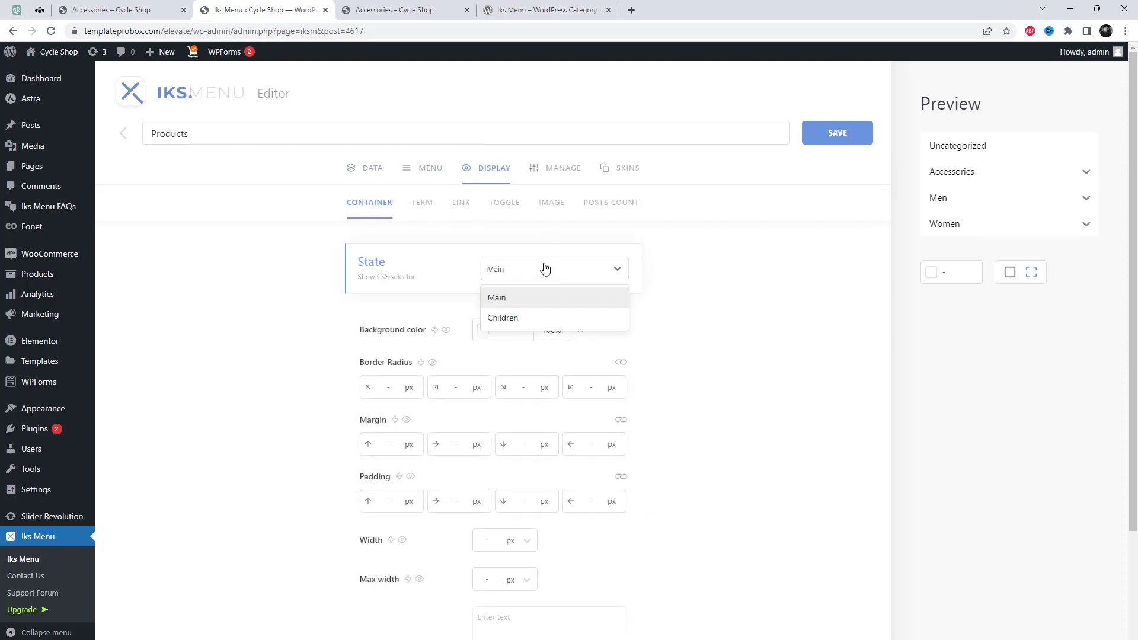
left_click(546, 269)
left_click(563, 172)
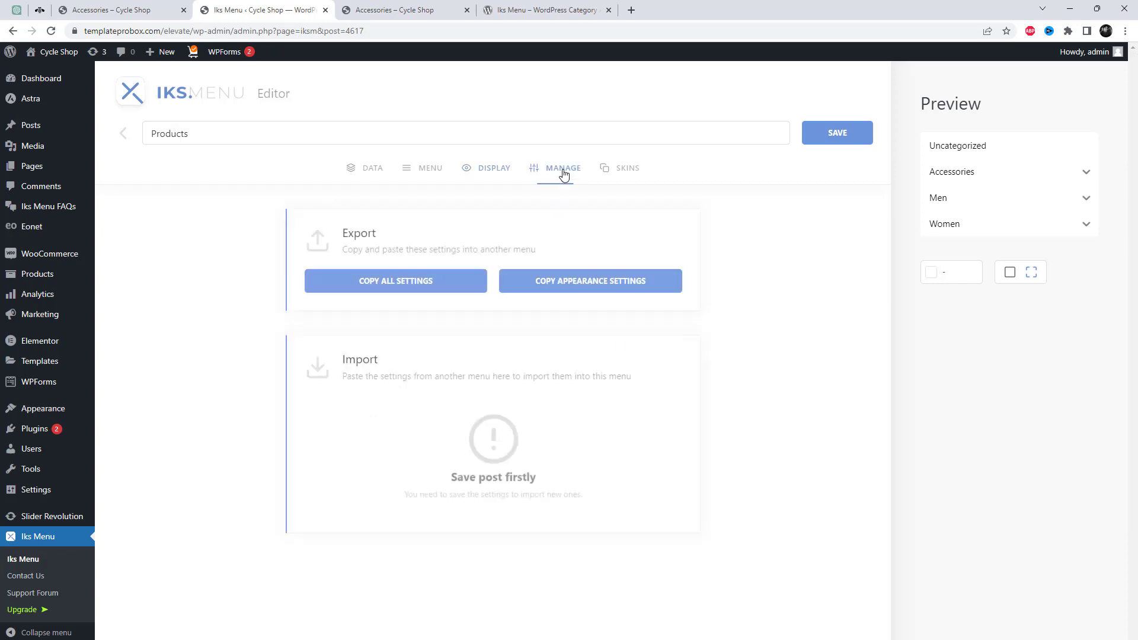
left_click(613, 172)
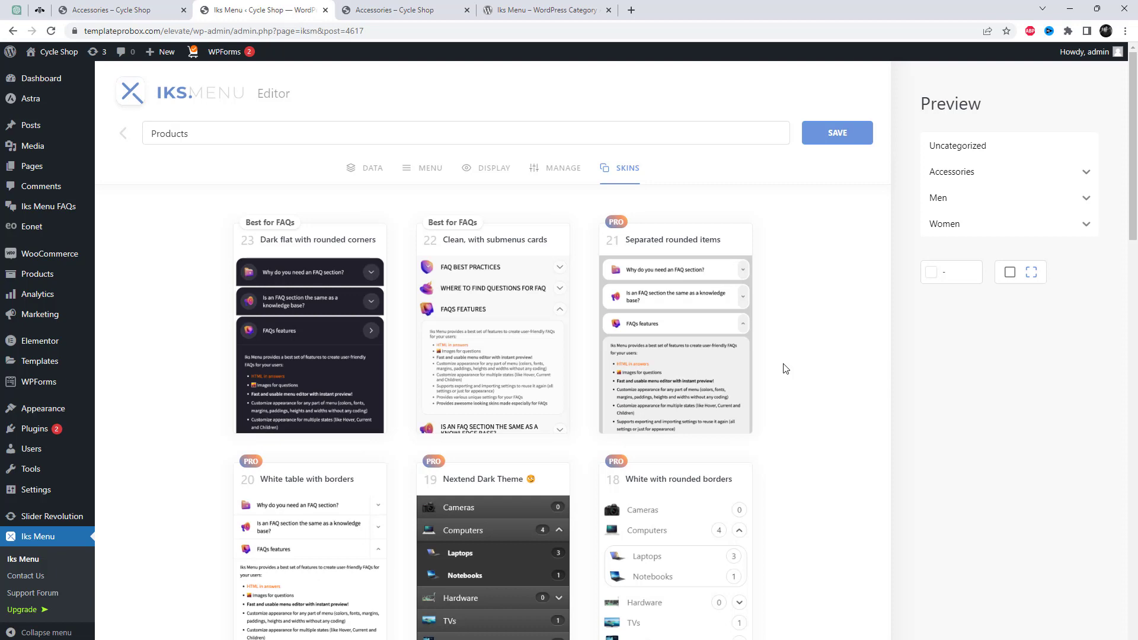
Step: Try the Gray classic skin and expand Accessories, Men and Women in the preview
scroll(786, 369, "down", 15)
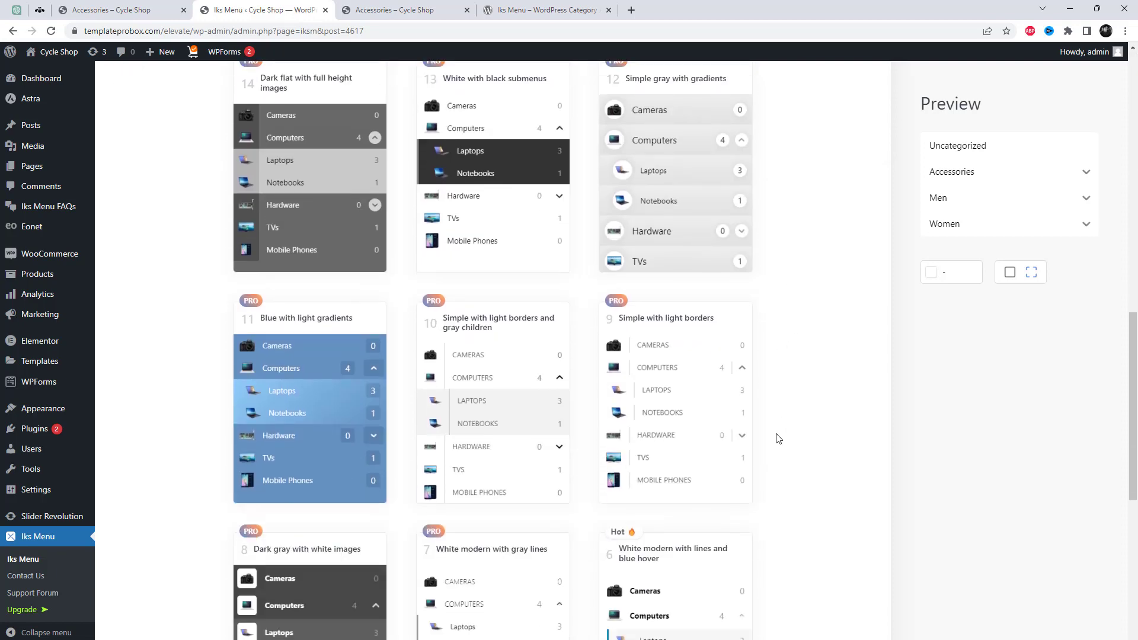
scroll(778, 438, "down", 8)
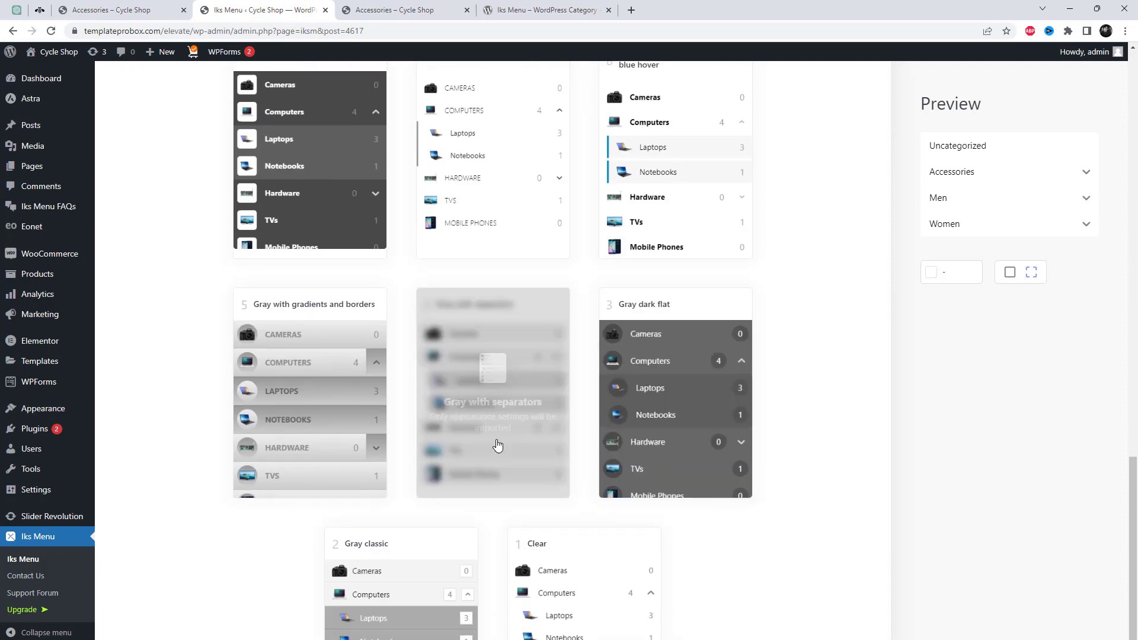
scroll(817, 485, "down", 2)
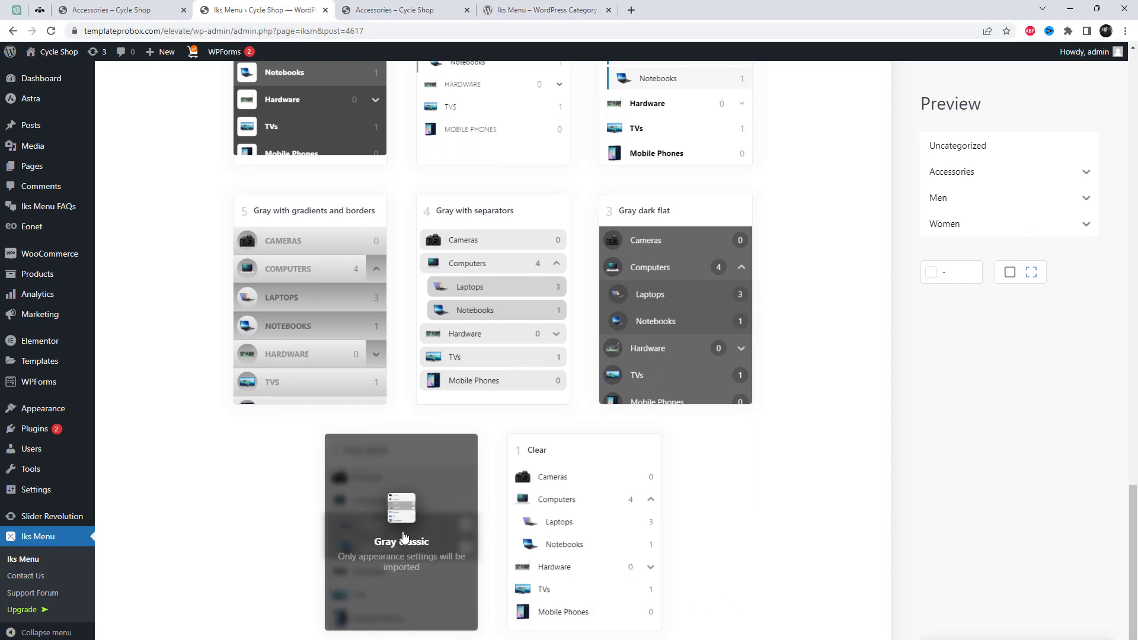
left_click(404, 537)
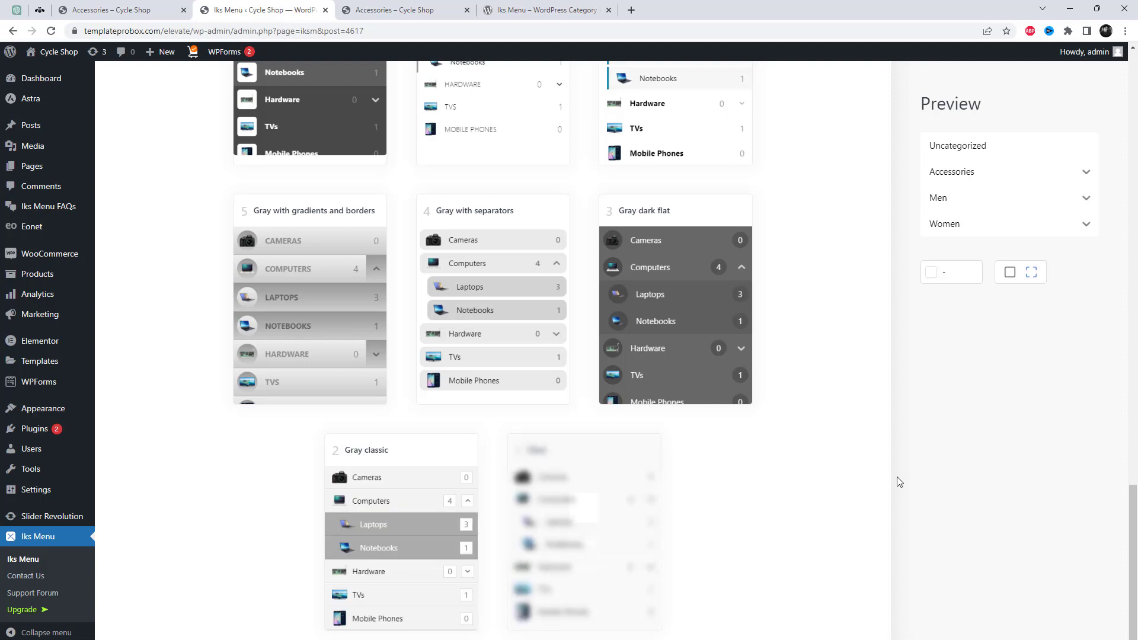
left_click(1089, 179)
left_click(1088, 379)
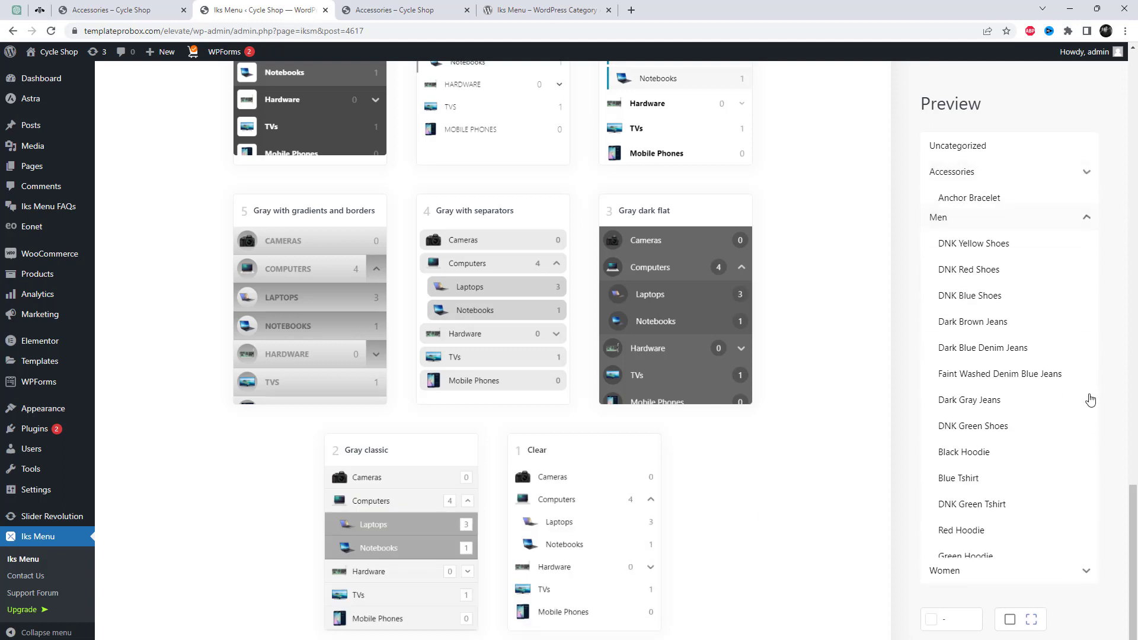
left_click(1089, 588)
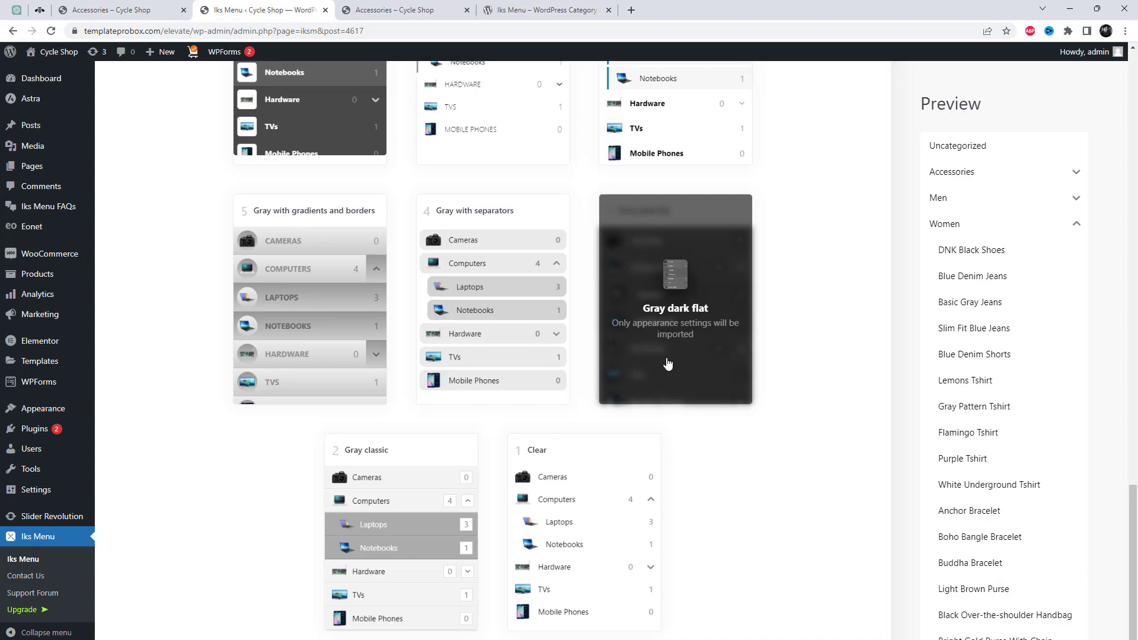
Step: Save the menu, then import the Gray with separators skin (skin 4) and confirm
scroll(734, 398, "up", 20)
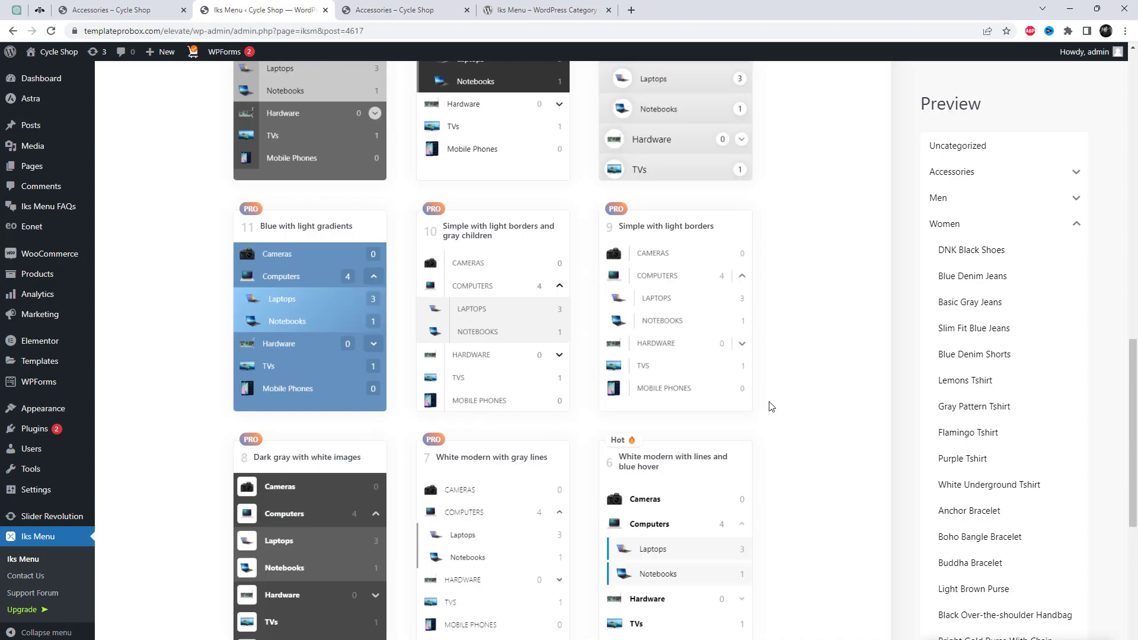
left_click(852, 131)
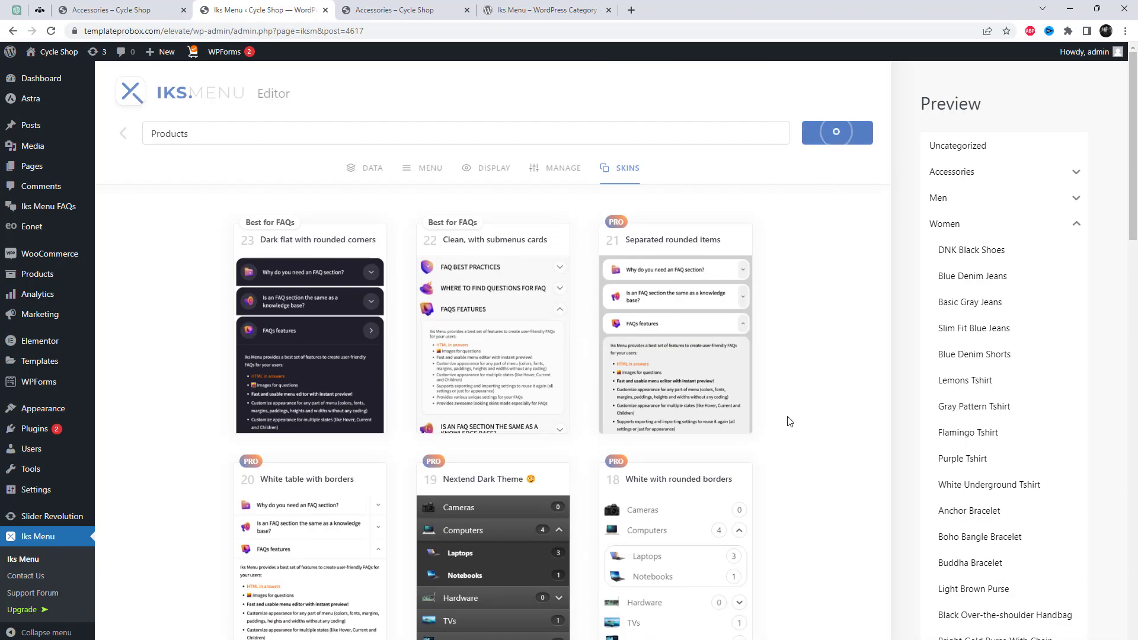
scroll(791, 450, "down", 20)
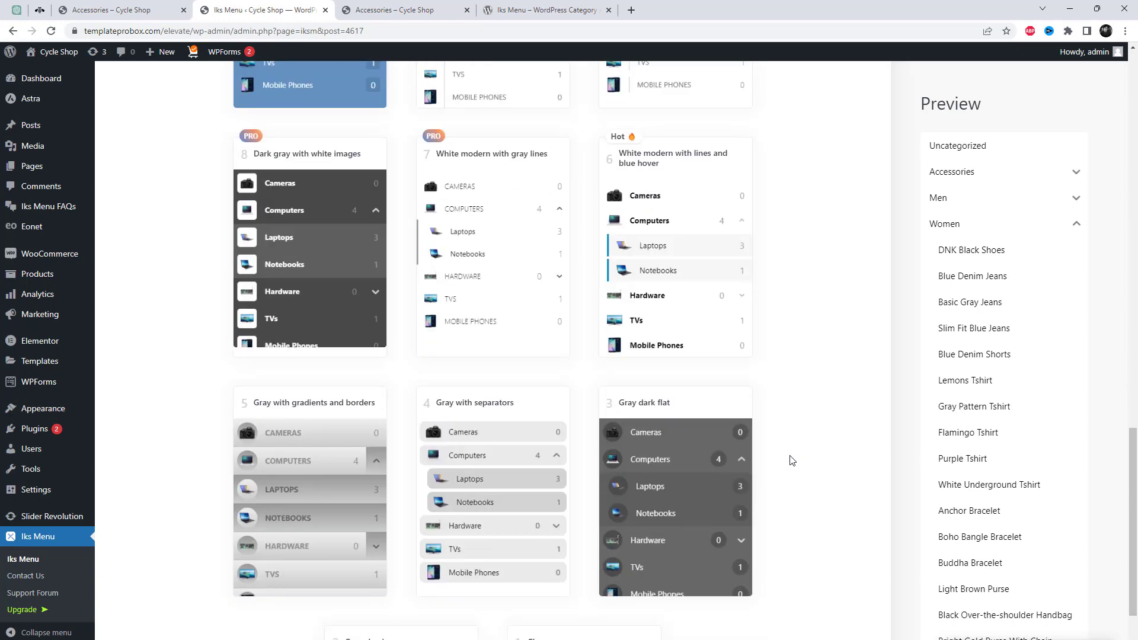
left_click(510, 552)
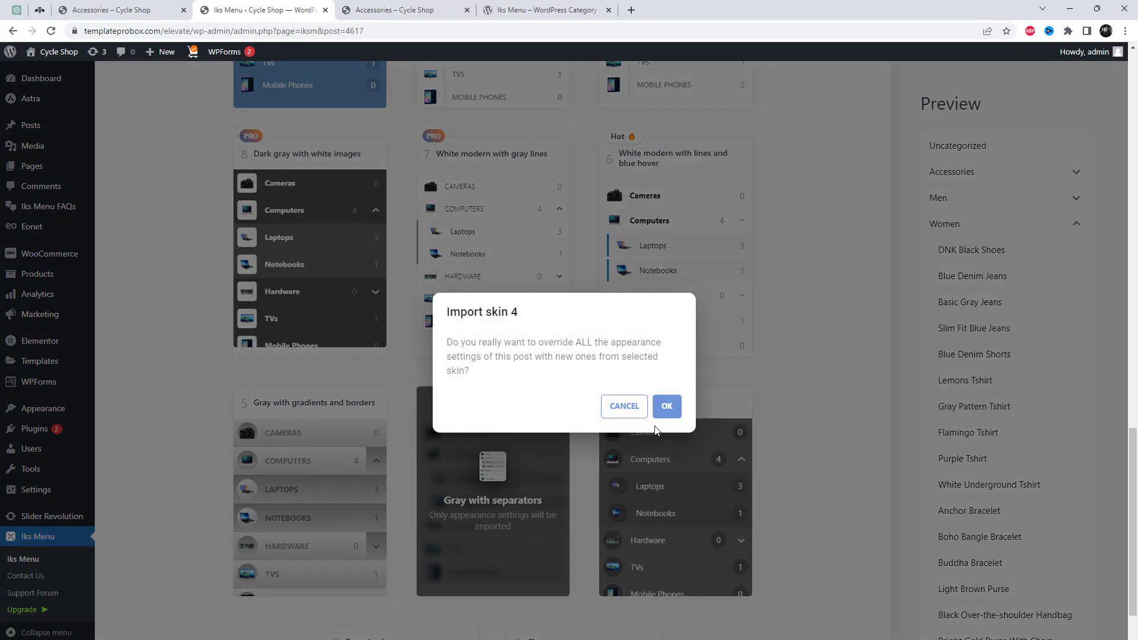
left_click(666, 409)
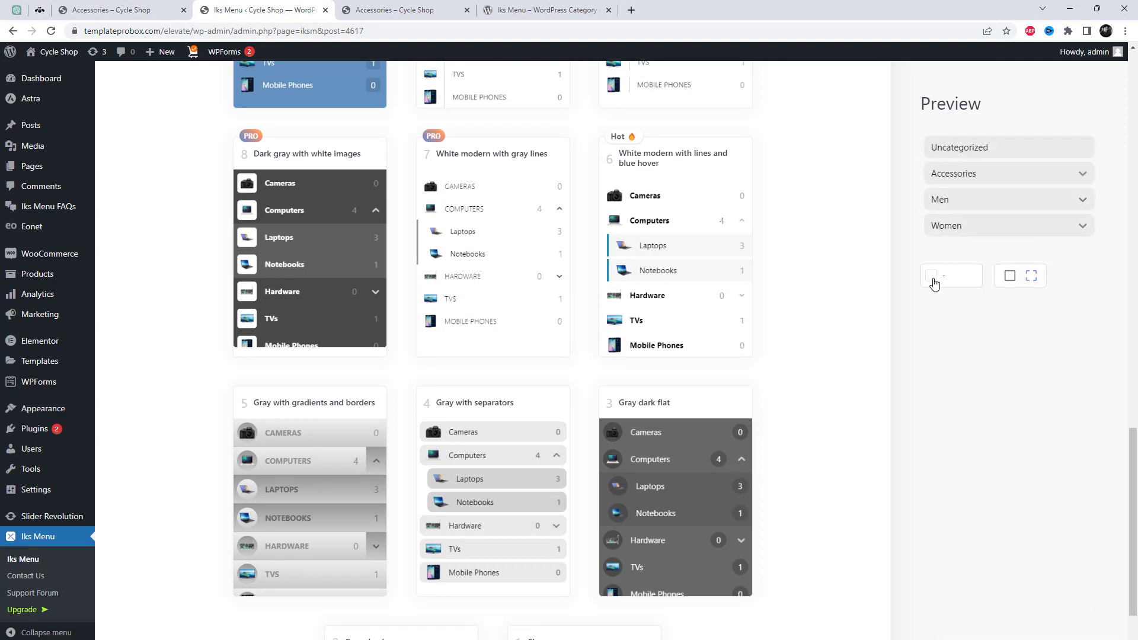
Step: Test the preview accordion by expanding and collapsing Men, Accessories and Women
left_click(1084, 200)
left_click(1083, 202)
left_click(1084, 174)
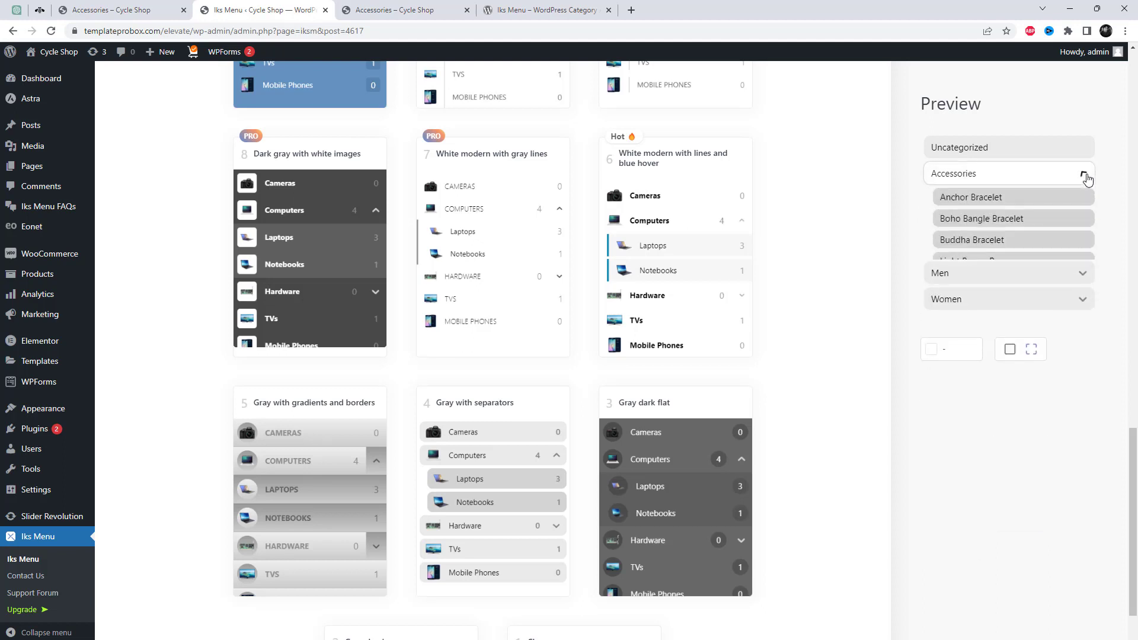
left_click(1084, 174)
left_click(1084, 227)
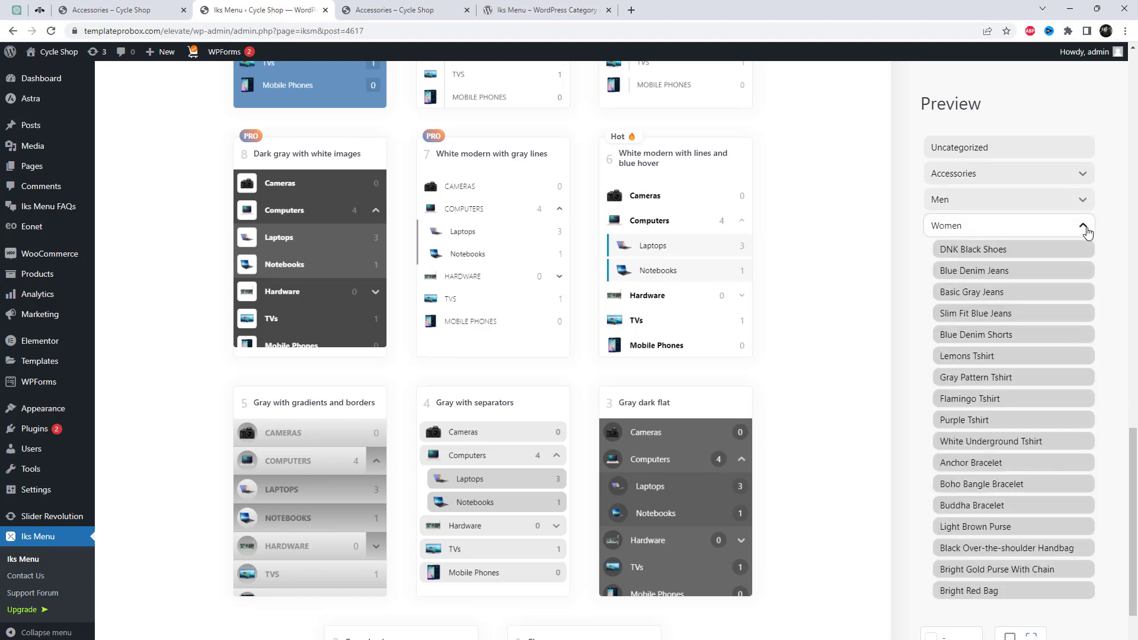
left_click(1084, 227)
left_click(1084, 200)
left_click(1085, 202)
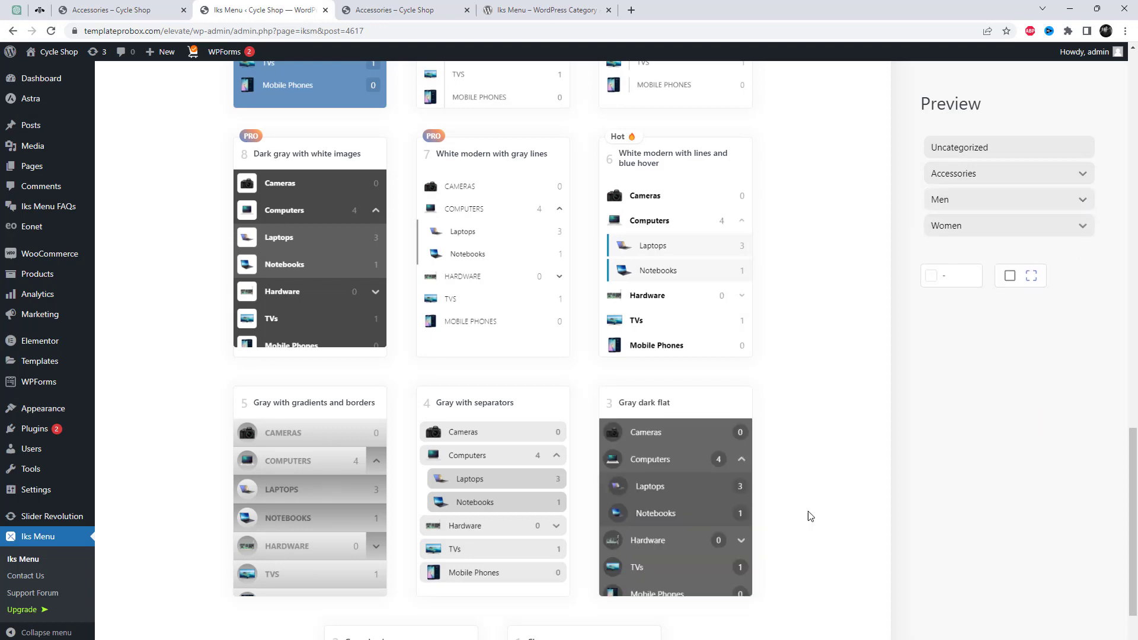
scroll(812, 518, "down", 3)
scroll(812, 520, "up", 20)
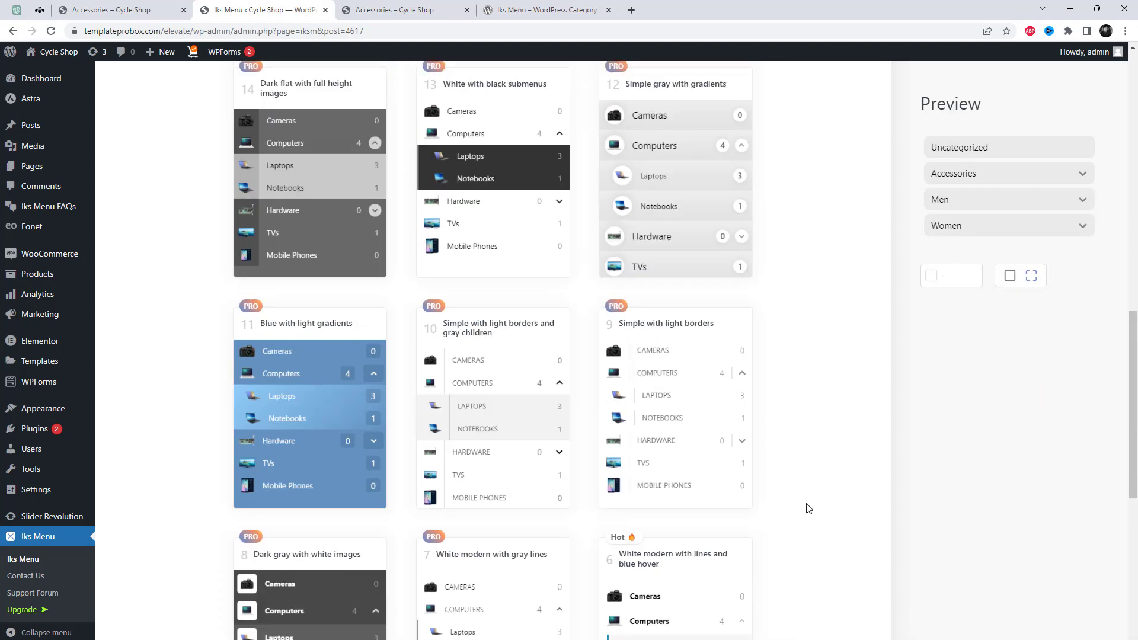
Step: Publish the menu, review its Shortcode, PHP and Widget options, and open Widgets in a new tab
left_click(835, 140)
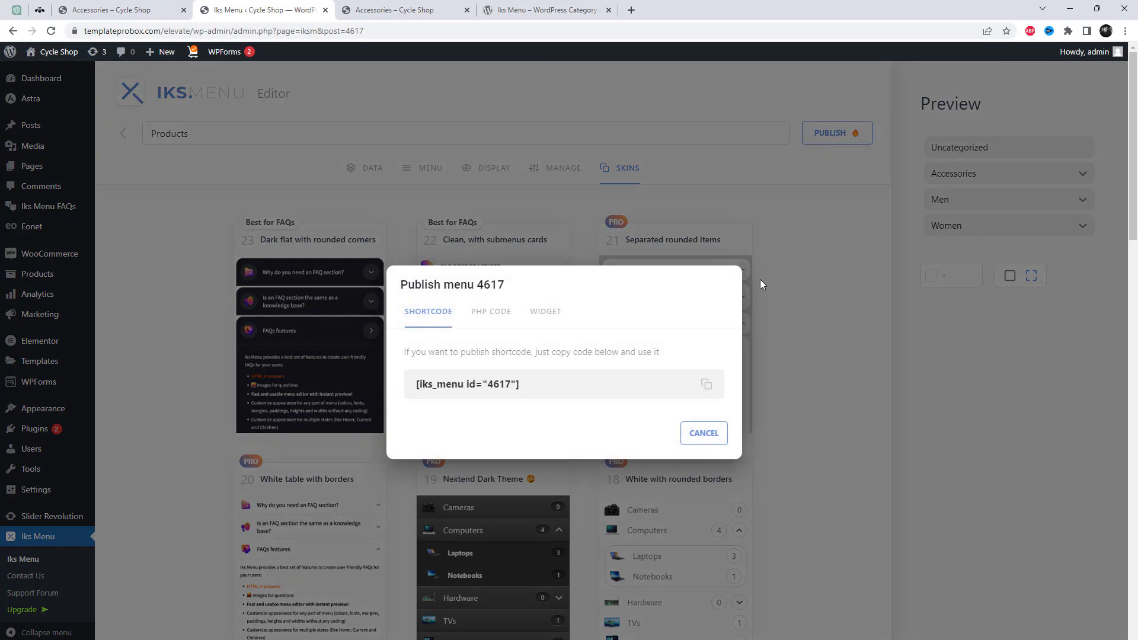
left_click(496, 320)
left_click(544, 313)
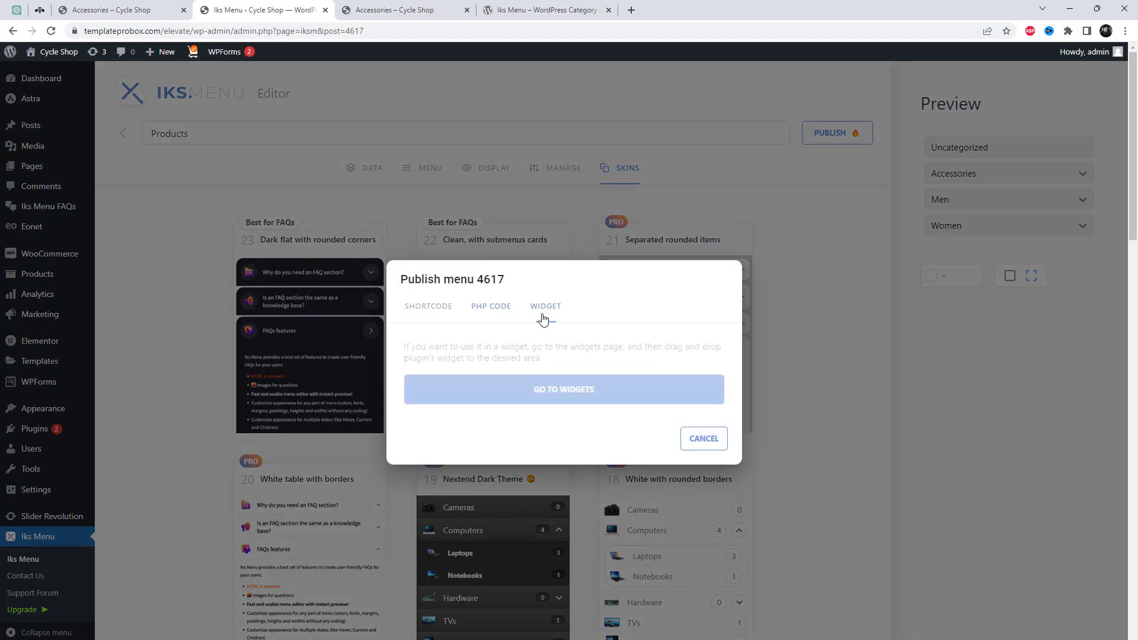
left_click(428, 312)
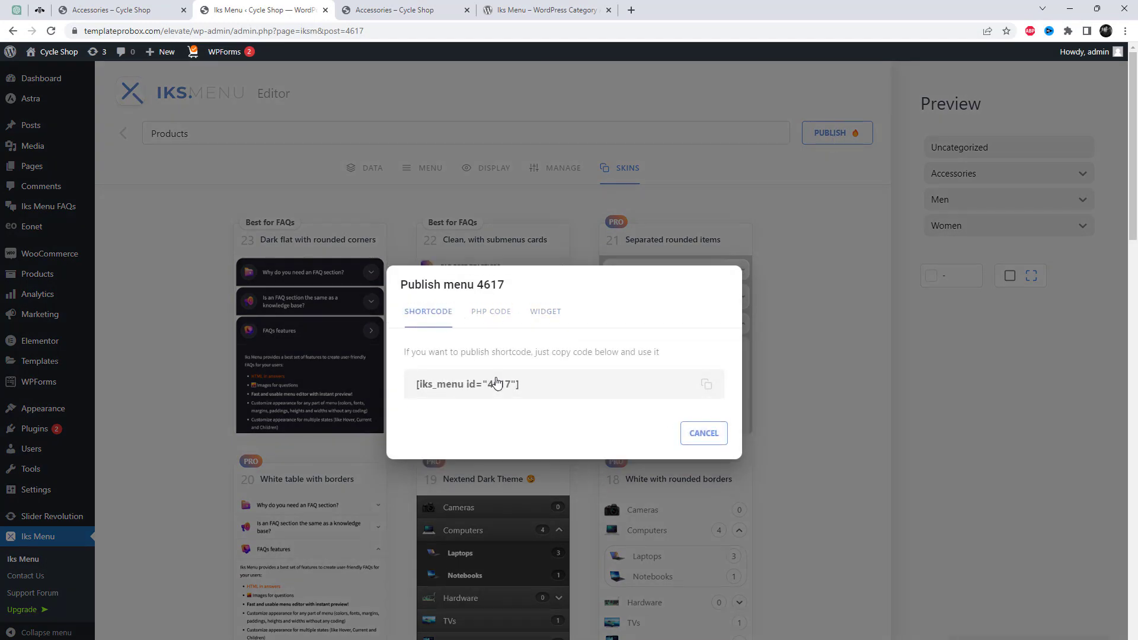
left_click(548, 312)
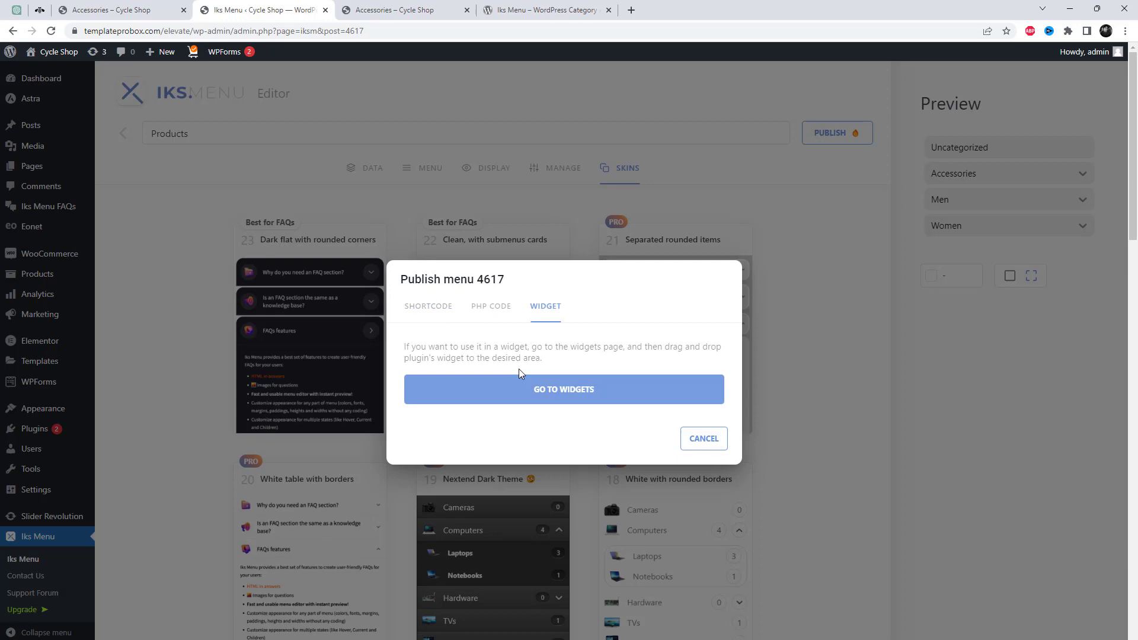
right_click(581, 393)
left_click(611, 397)
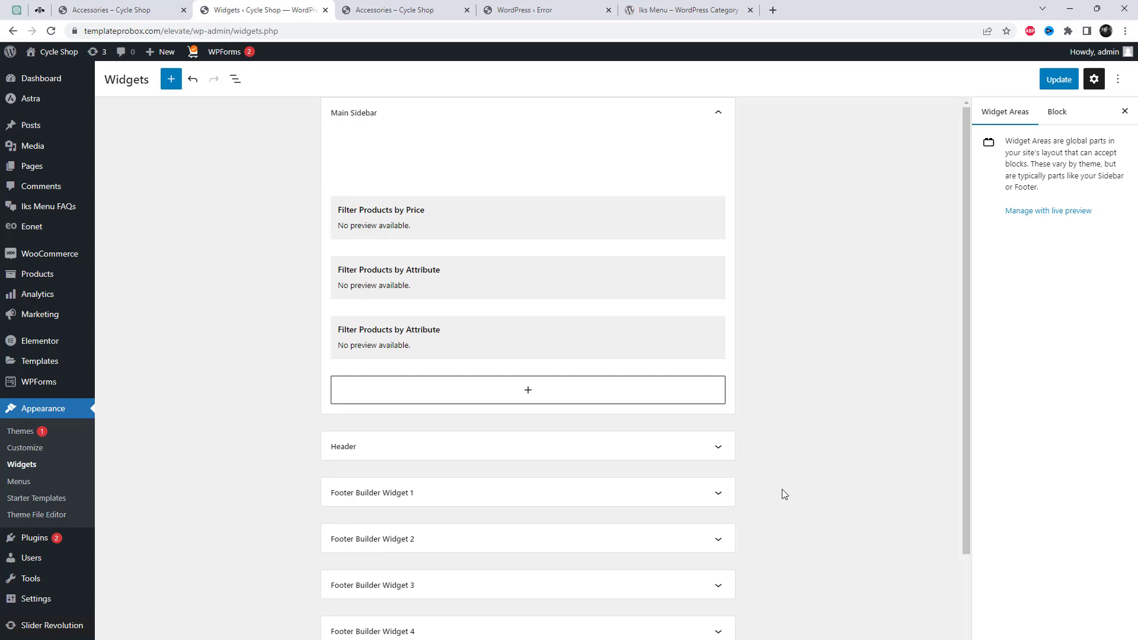
Step: Expand the WooCommerce Sidebar and remove its Product Categories legacy widget
scroll(784, 494, "down", 2)
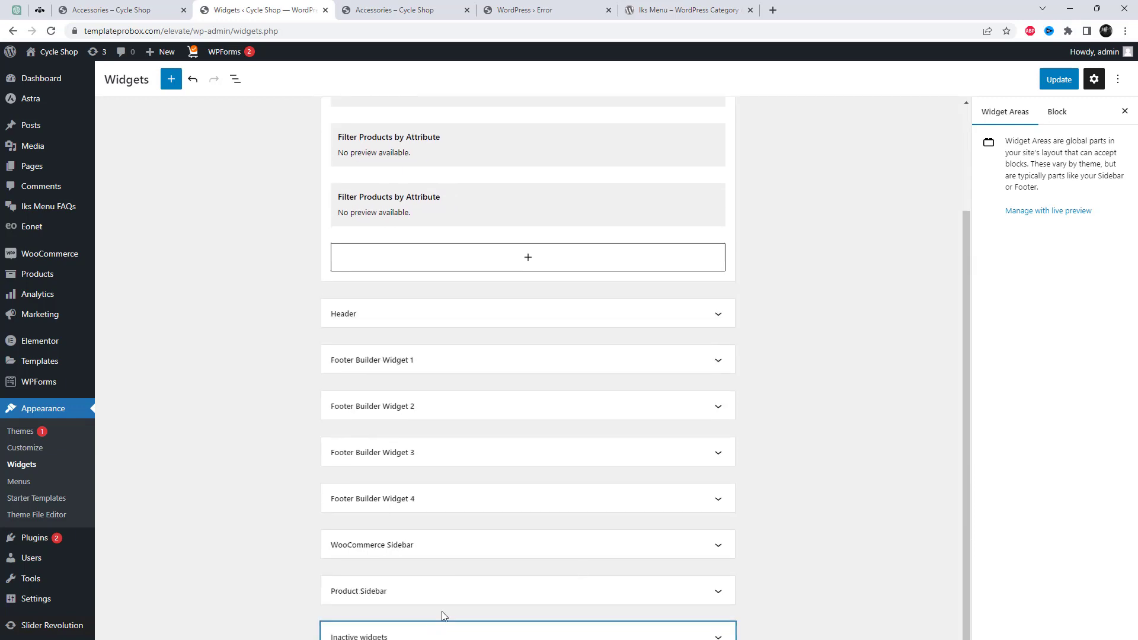
scroll(653, 543, "up", 3)
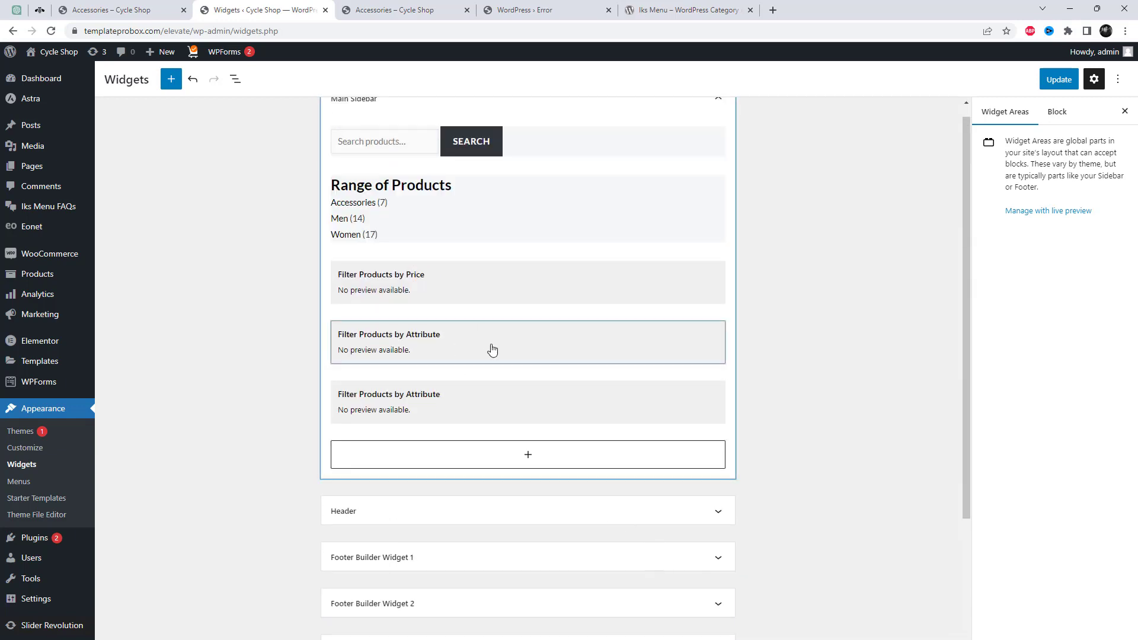
scroll(711, 488, "down", 3)
left_click(414, 559)
scroll(610, 552, "down", 5)
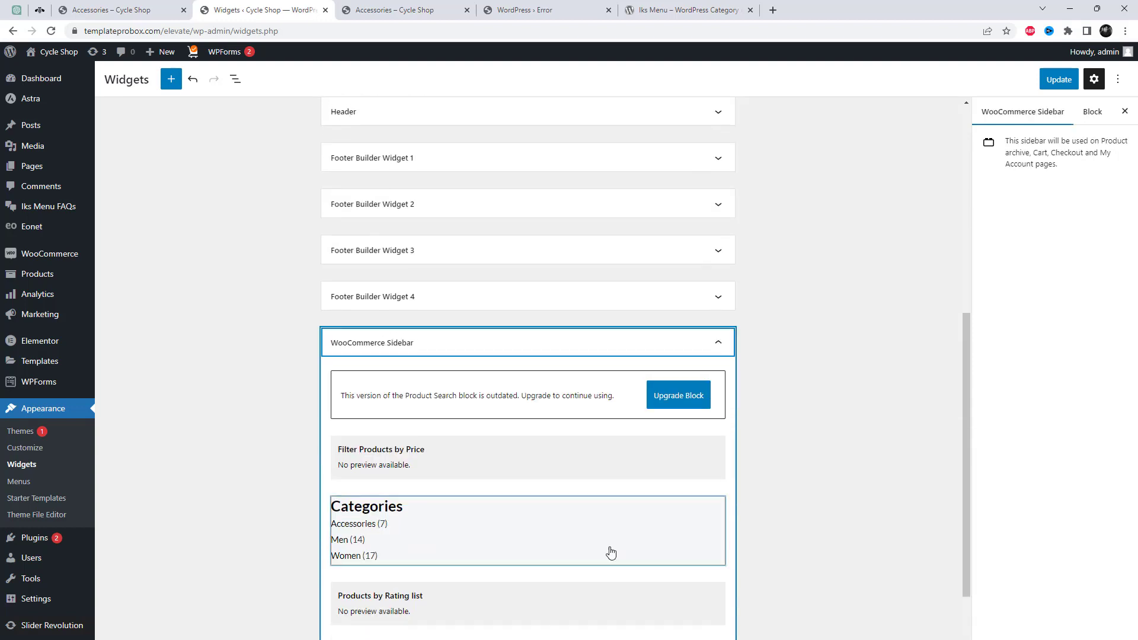
left_click(648, 422)
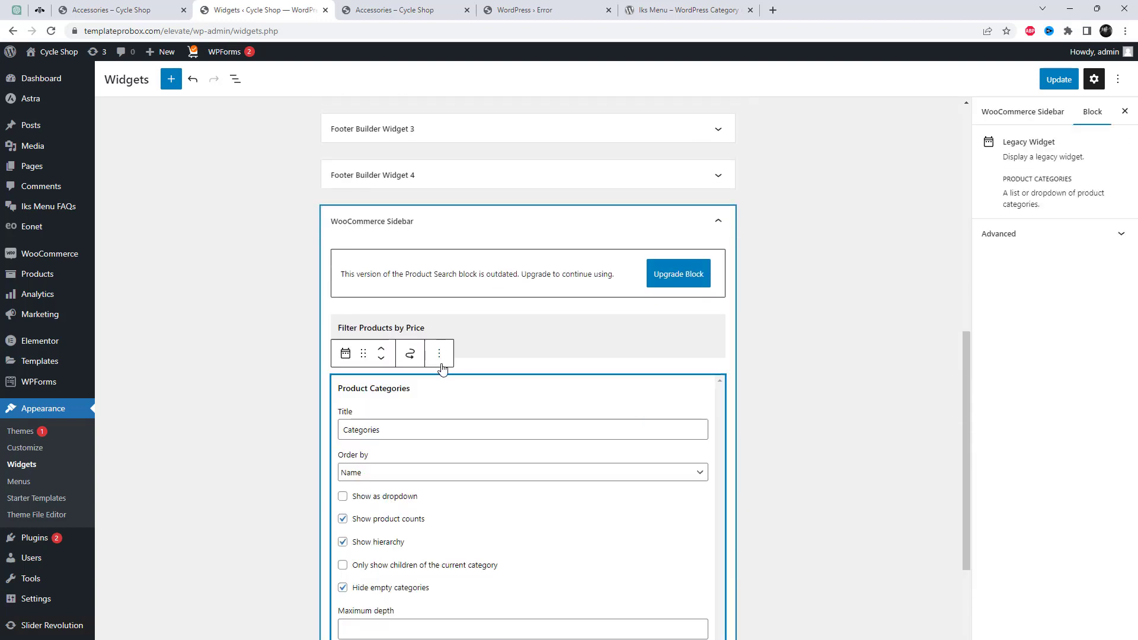
left_click(440, 353)
left_click(482, 635)
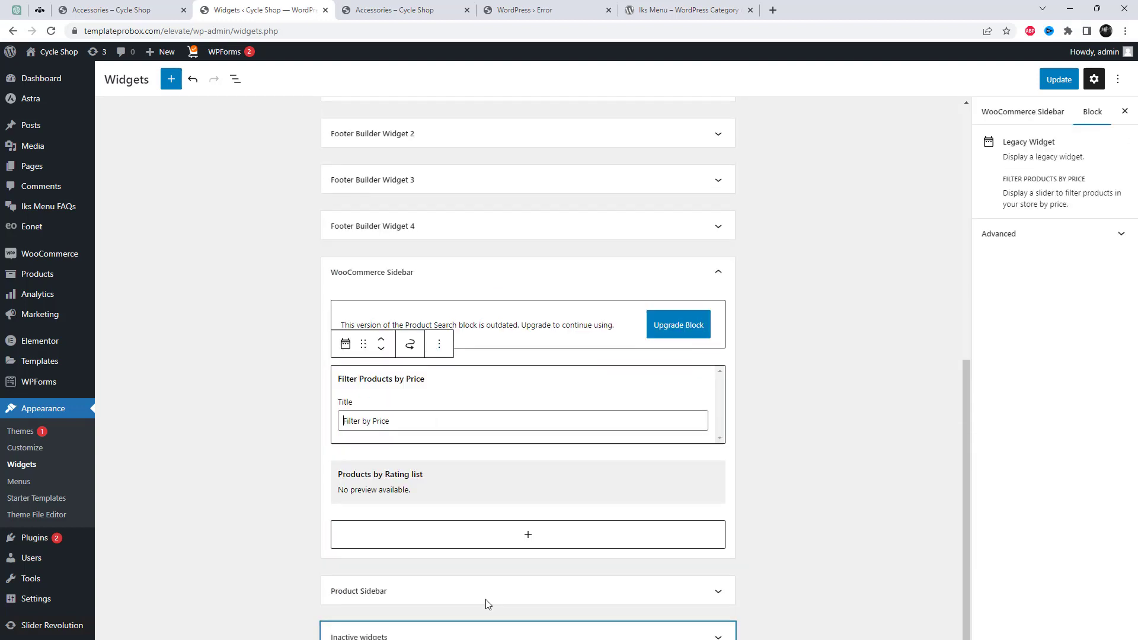
Step: Insert an Iks Menu block titled 'Product Menu' into the WooCommerce Sidebar and save with Update
left_click(526, 536)
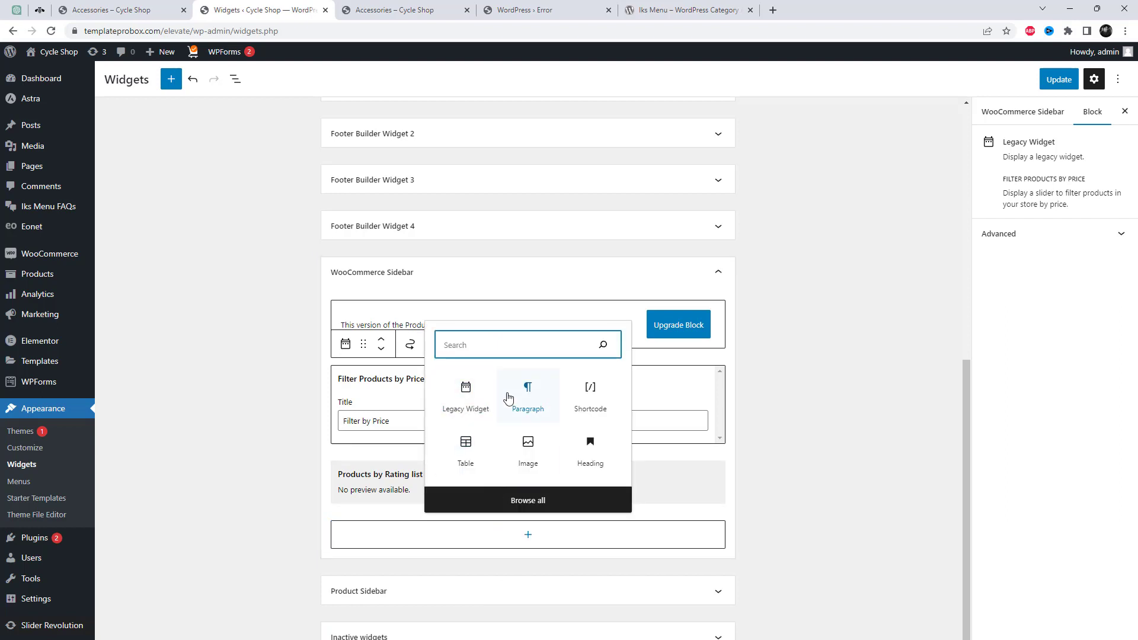
type("Ik")
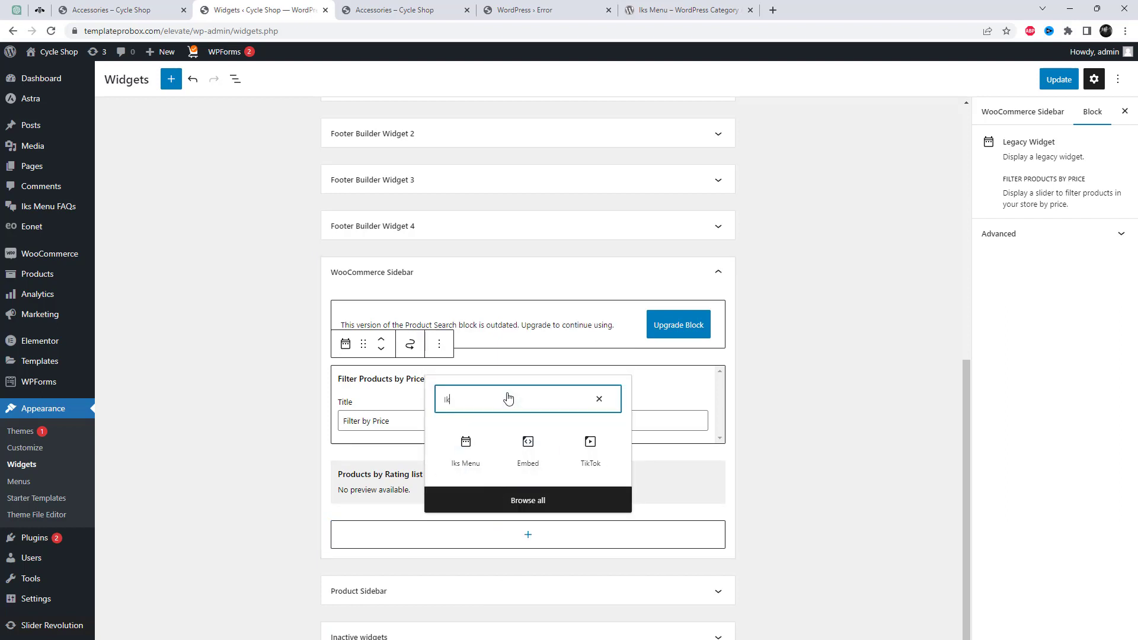
left_click(461, 458)
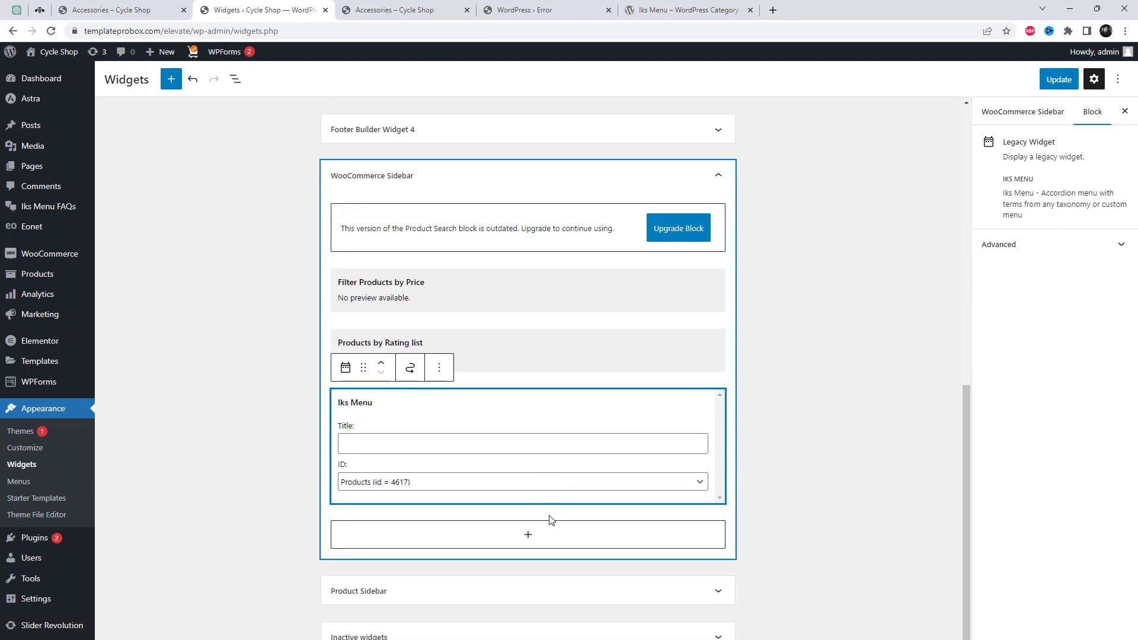
left_click(417, 444)
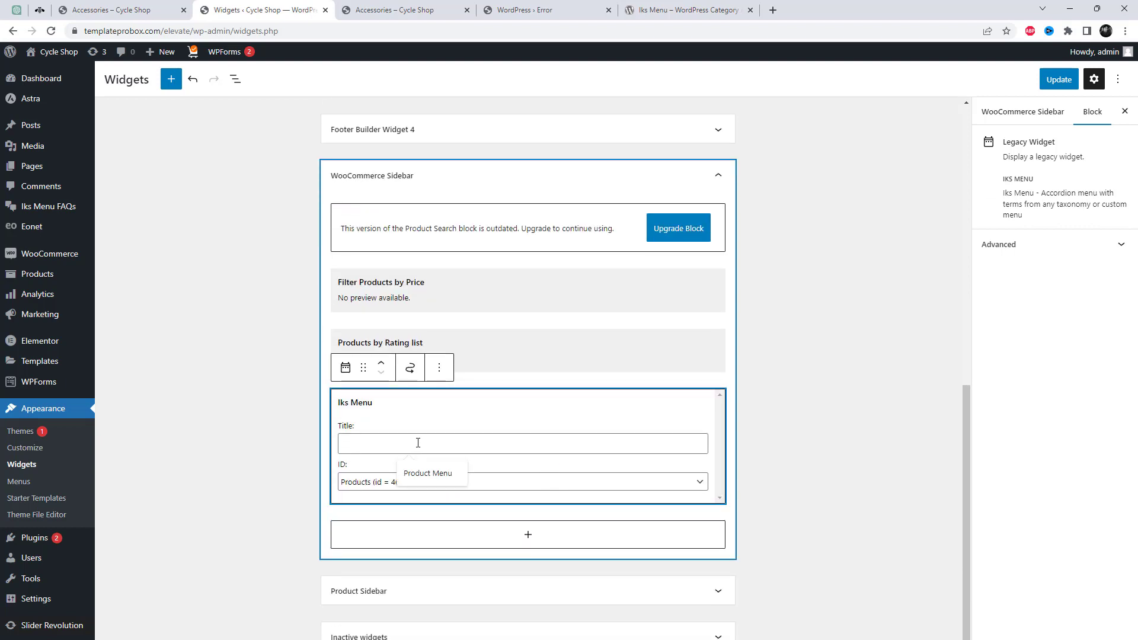
type("Pro")
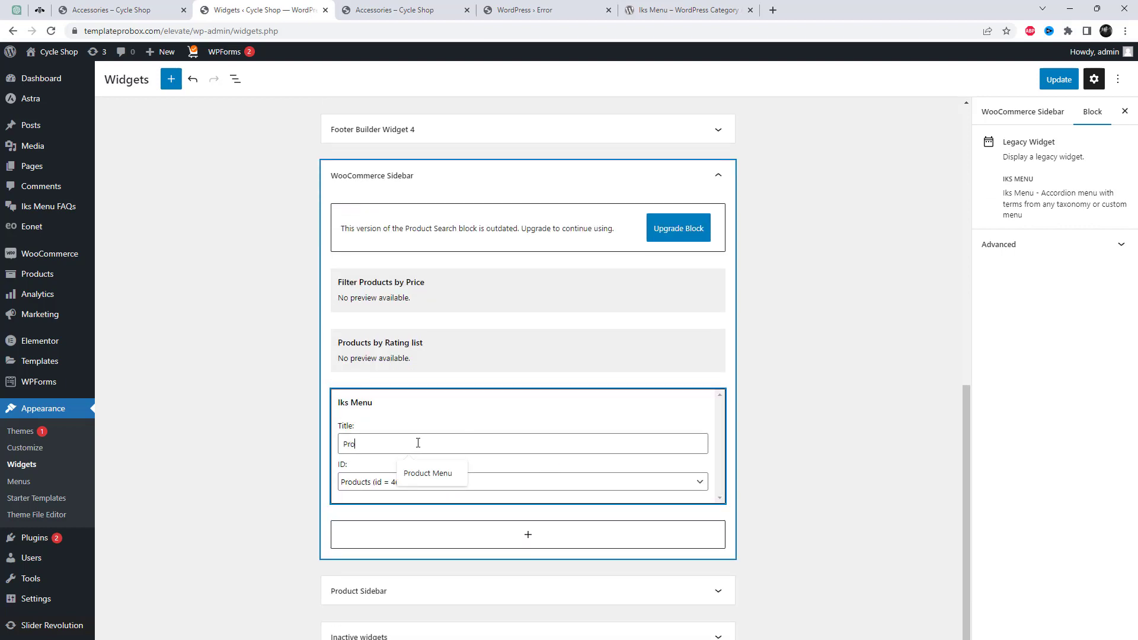
type("duct Menu")
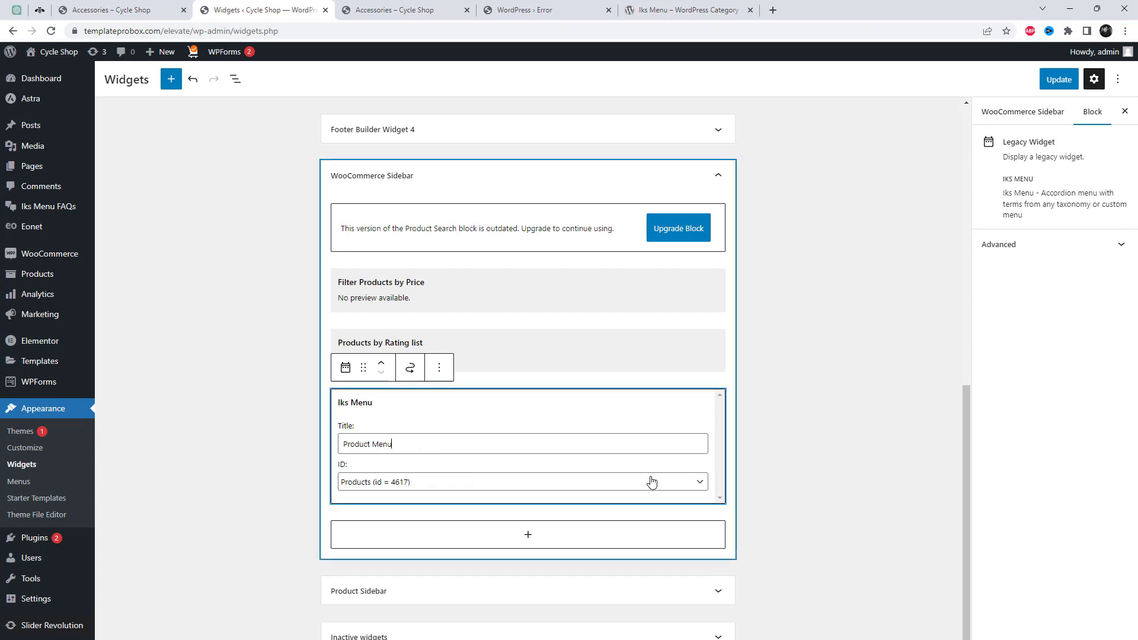
left_click(797, 478)
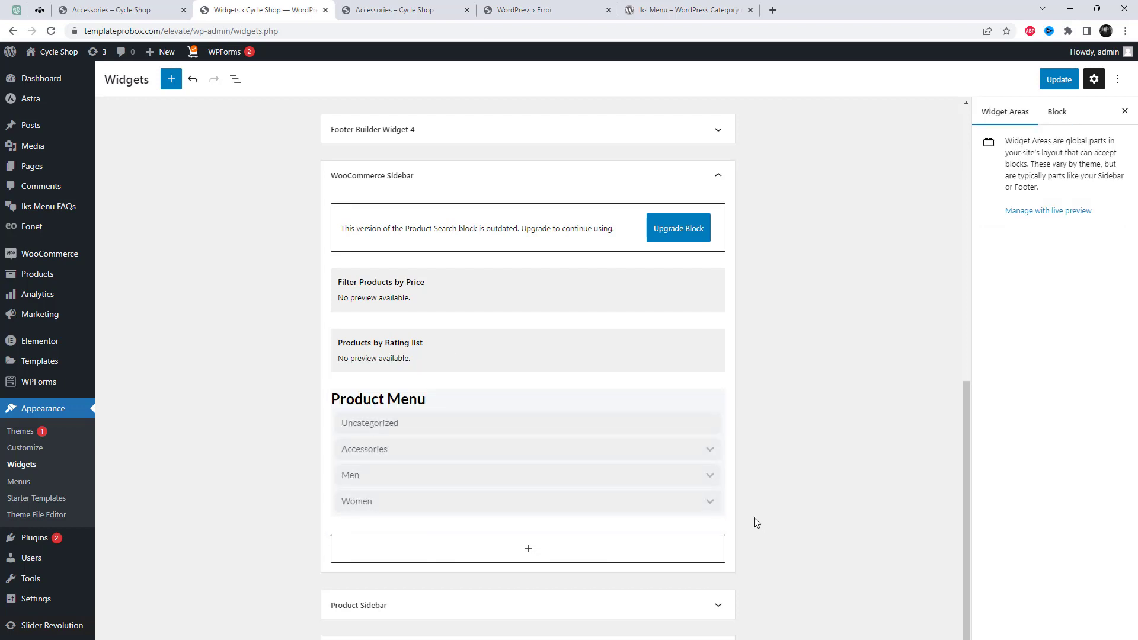
left_click(1060, 83)
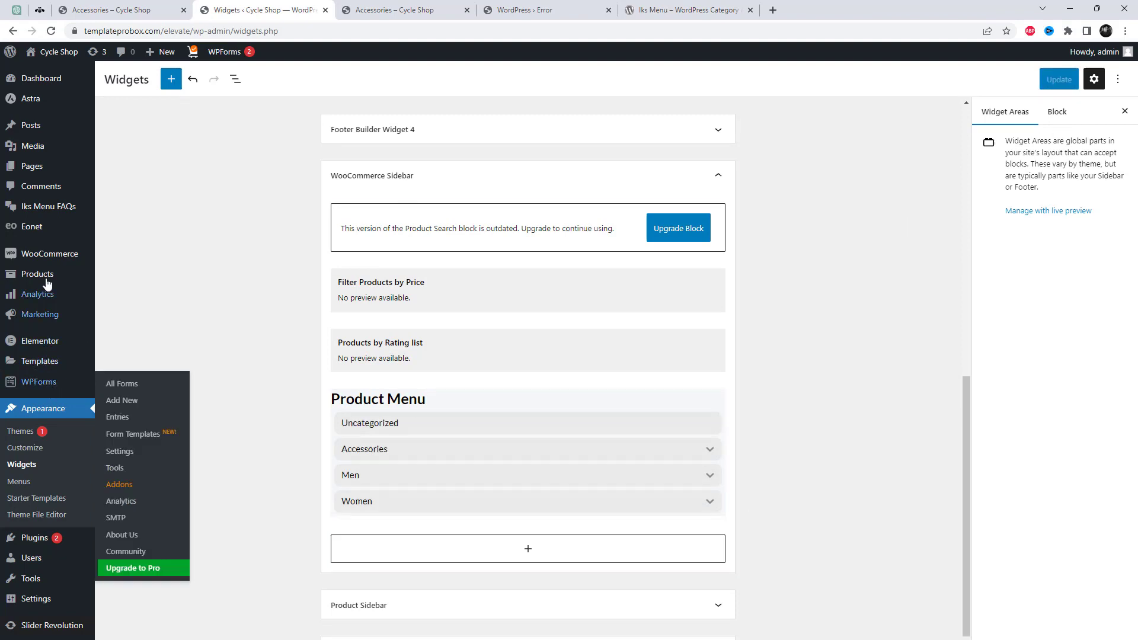
Step: Open Products > Categories in a new tab, check the Accessories shop page, and return to Widgets
mouse_move(58, 261)
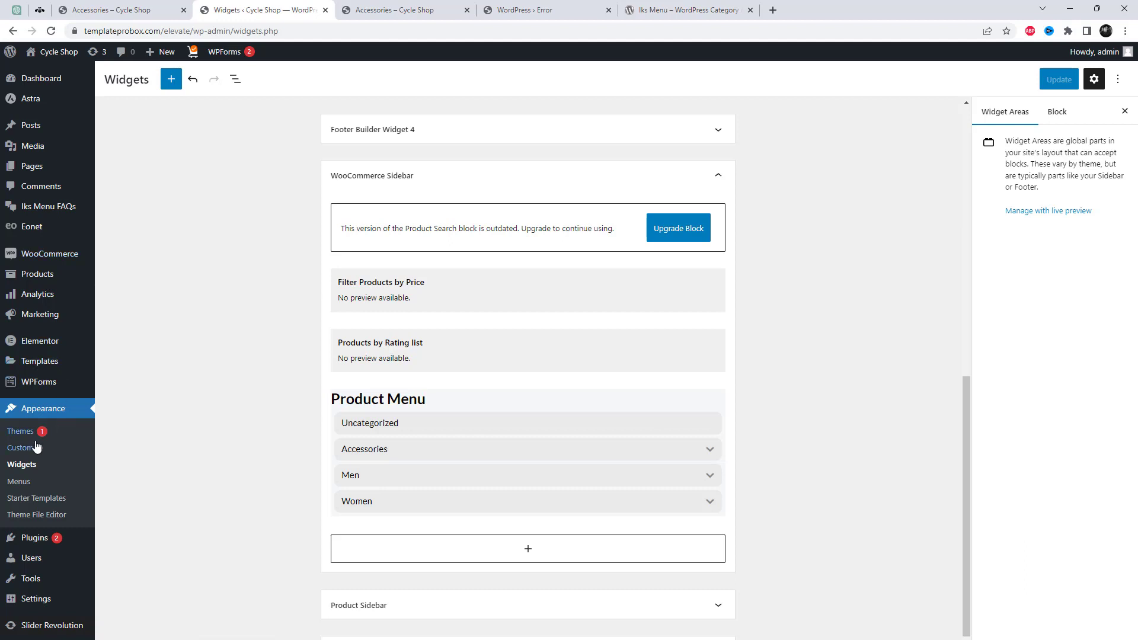
mouse_move(47, 286)
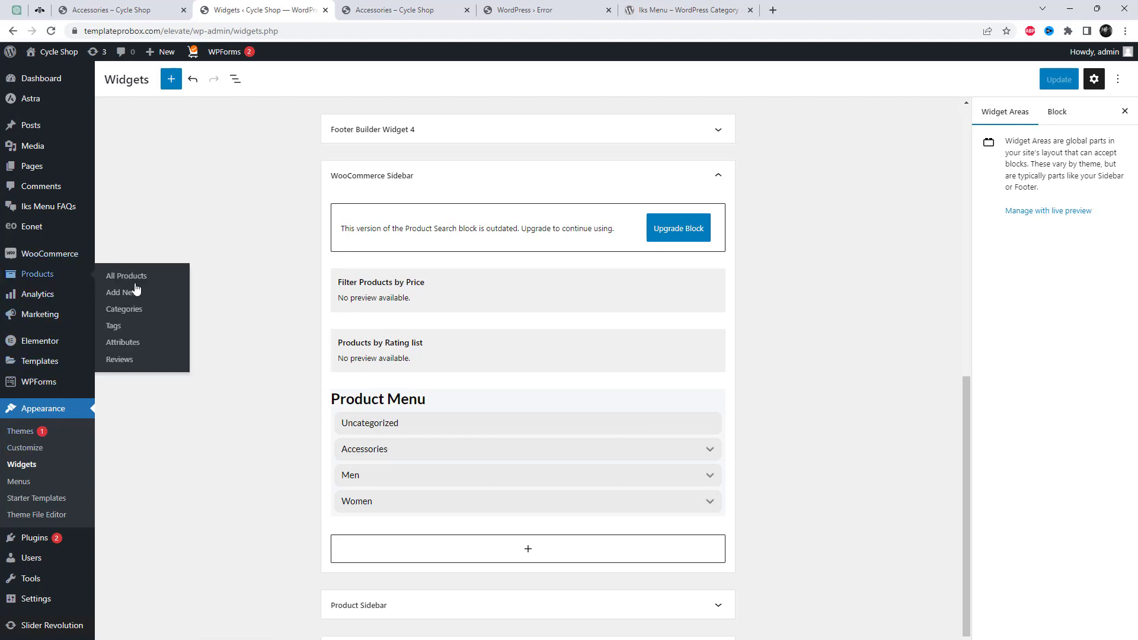
right_click(125, 317)
left_click(168, 326)
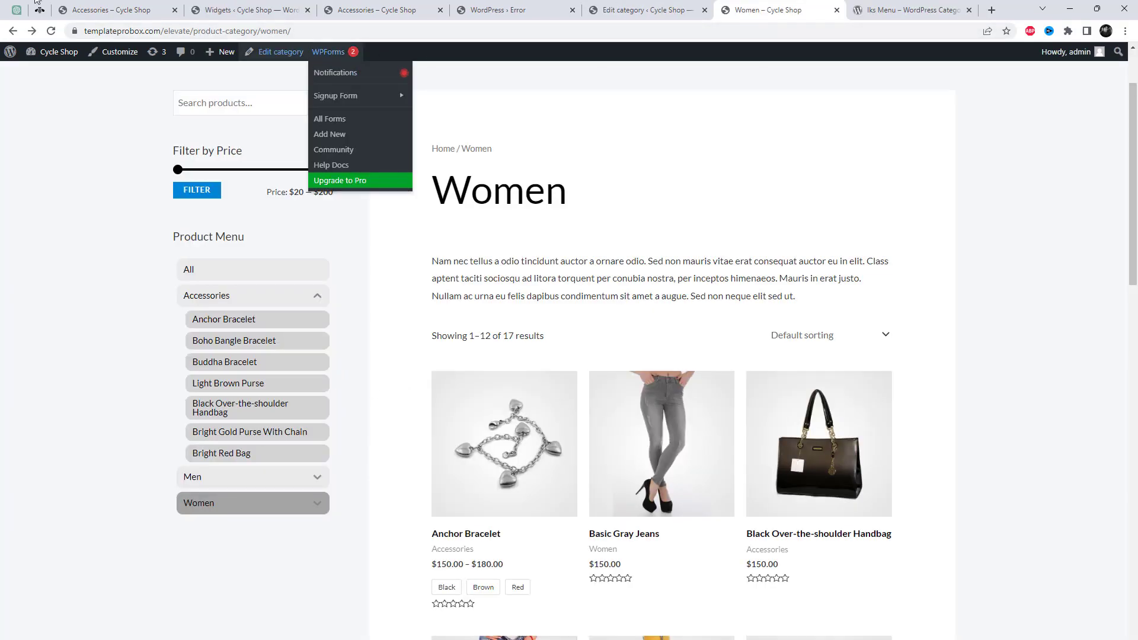
left_click(109, 9)
left_click(209, 4)
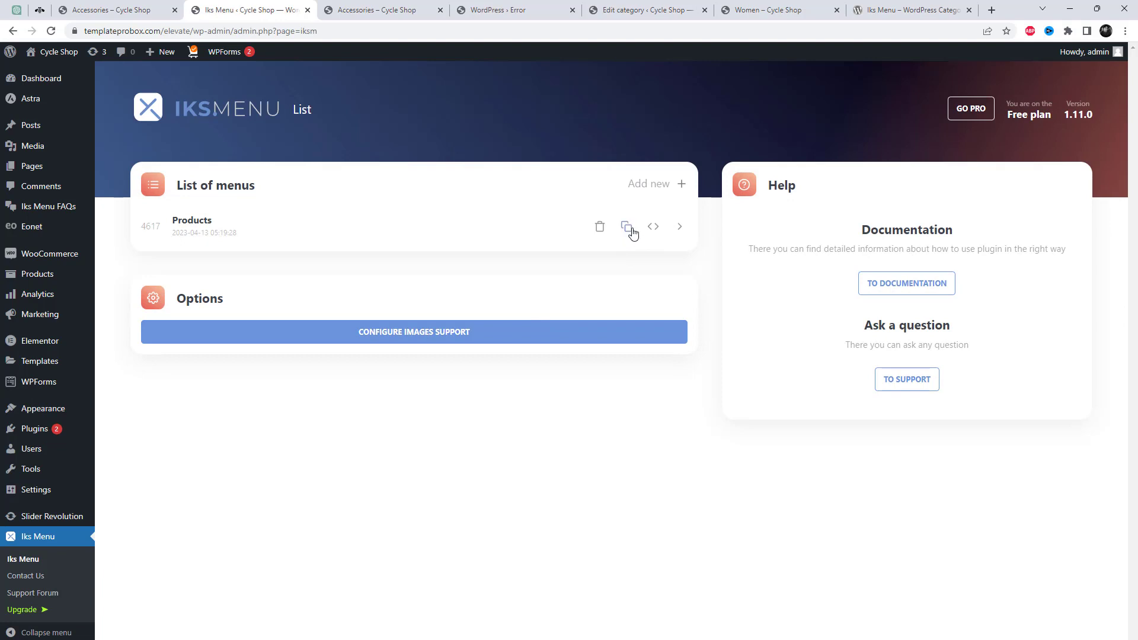
Step: Open the Products menu and import the Gray dark flat (3) skin, confirming with OK
left_click(200, 231)
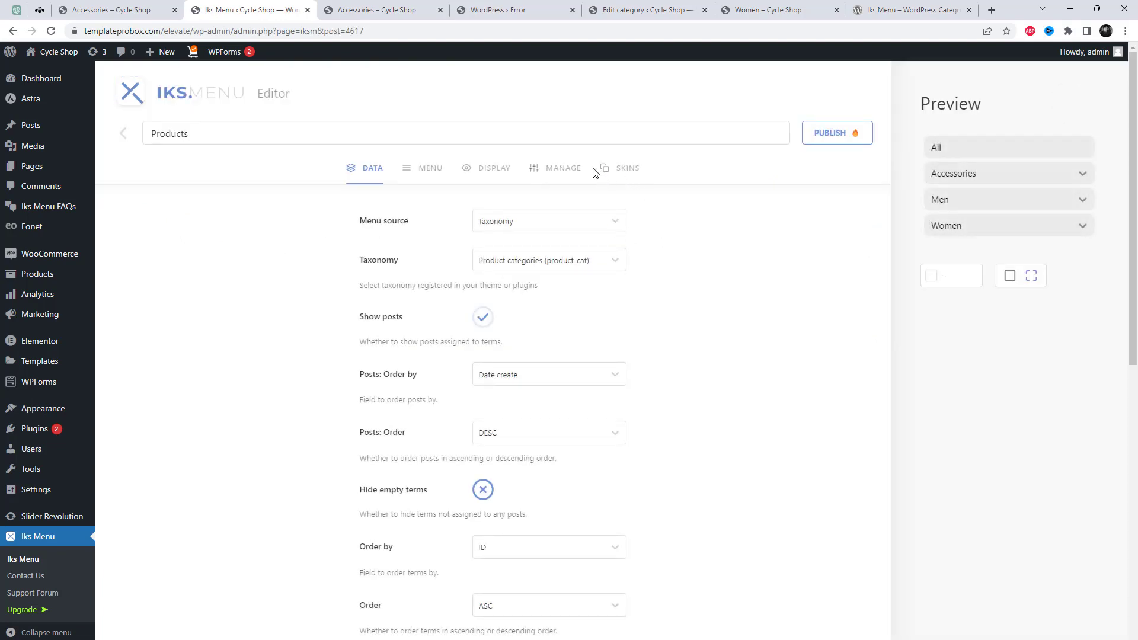
left_click(504, 184)
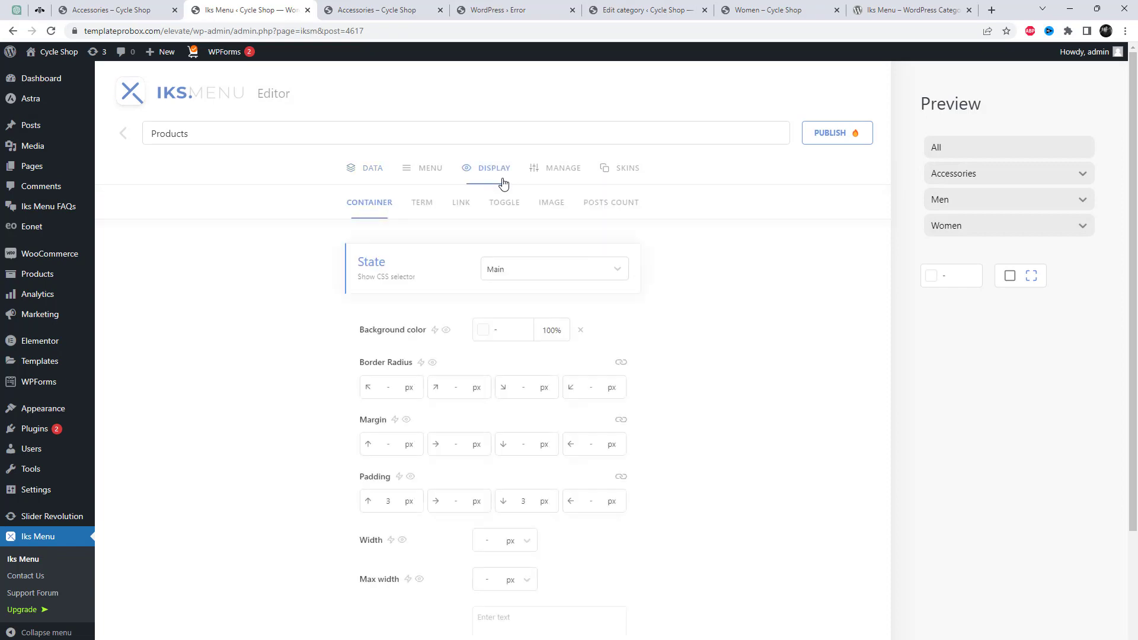
left_click(619, 178)
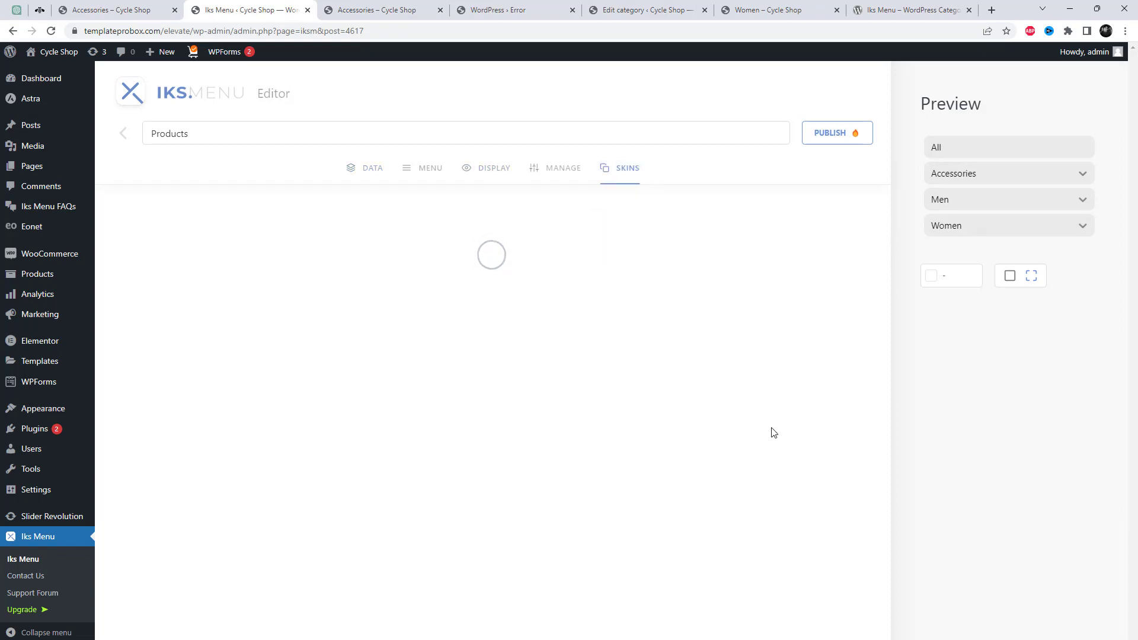
scroll(775, 437, "down", 15)
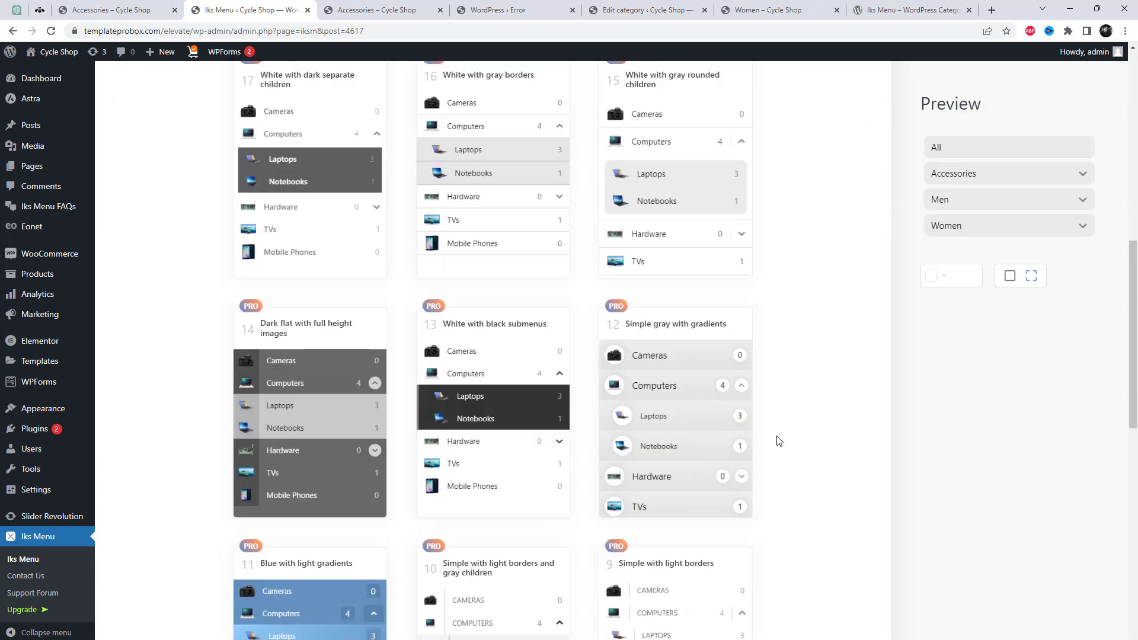
scroll(789, 468, "down", 8)
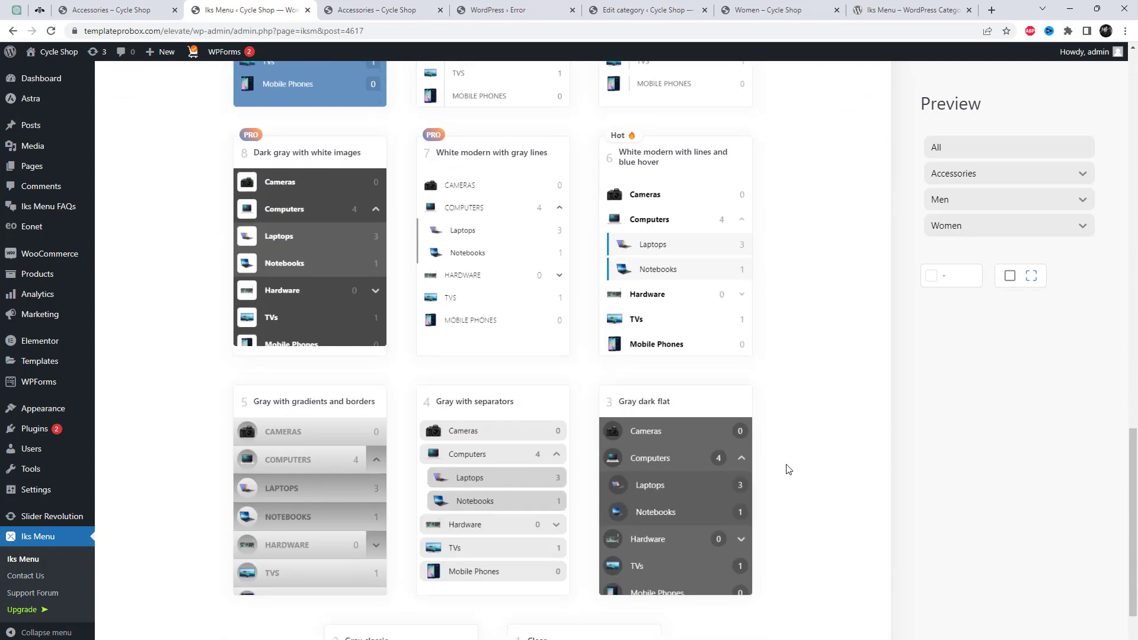
left_click(668, 311)
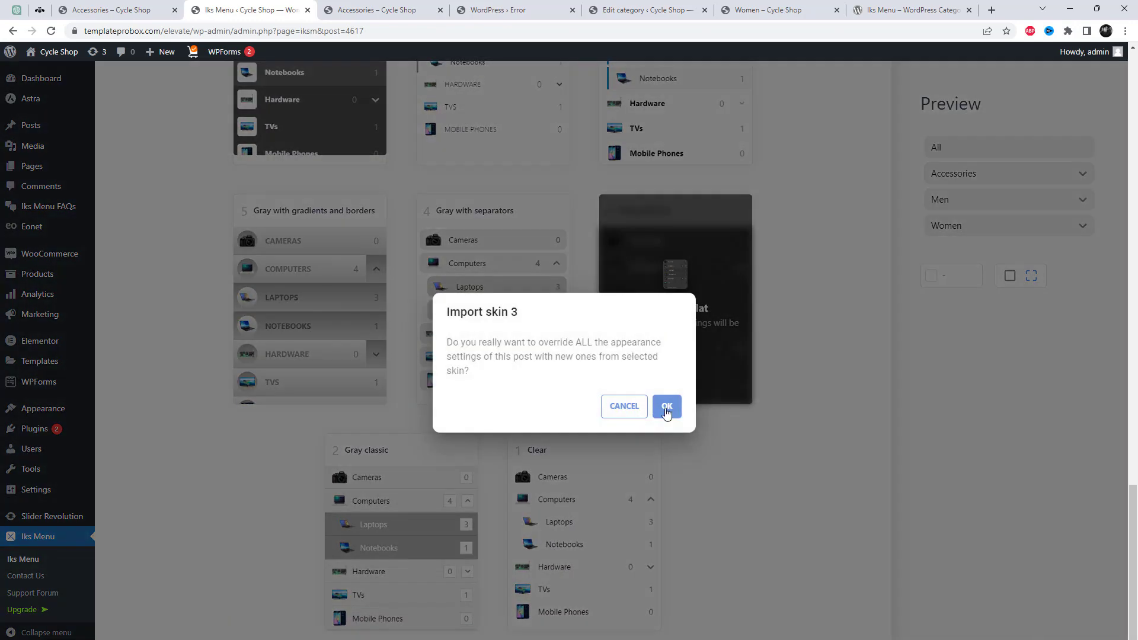
left_click(666, 407)
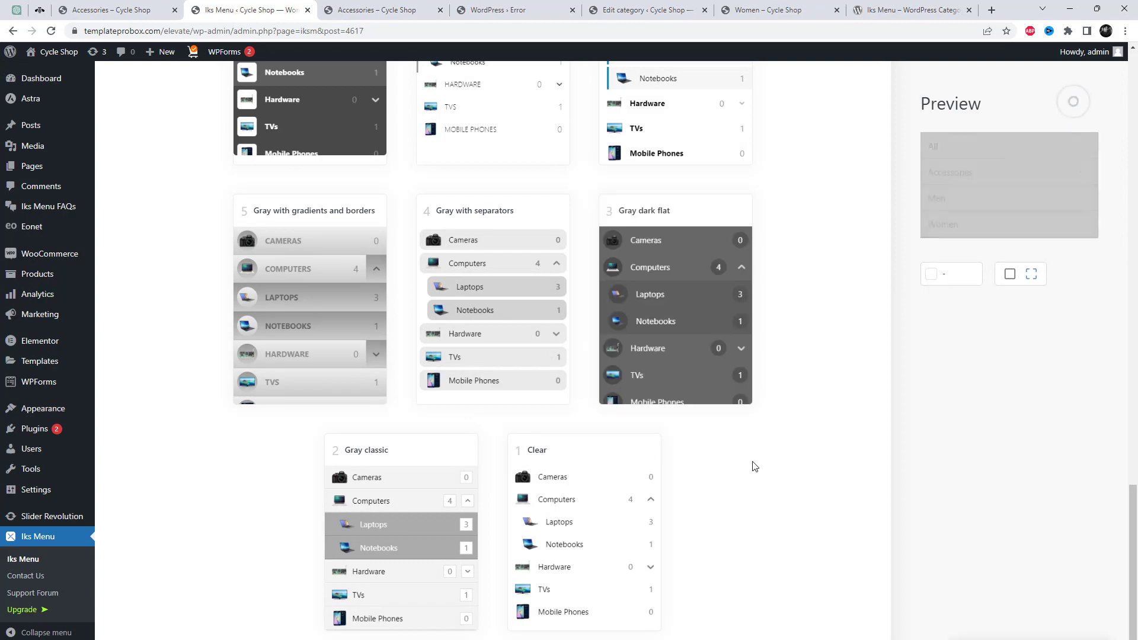
scroll(741, 391, "up", 8)
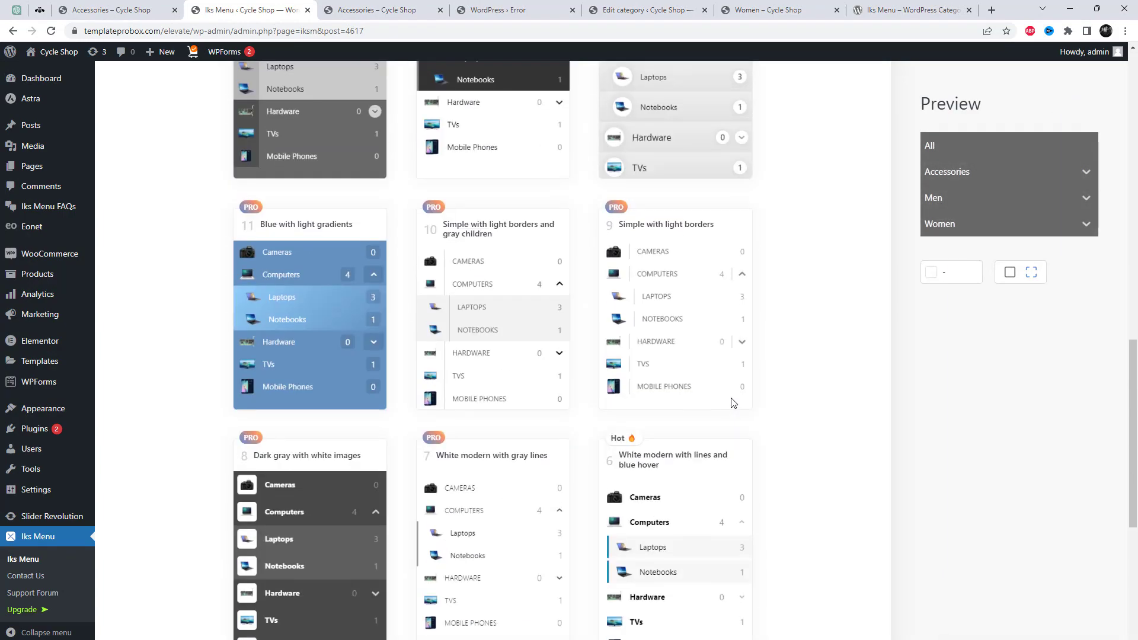
scroll(761, 394, "up", 15)
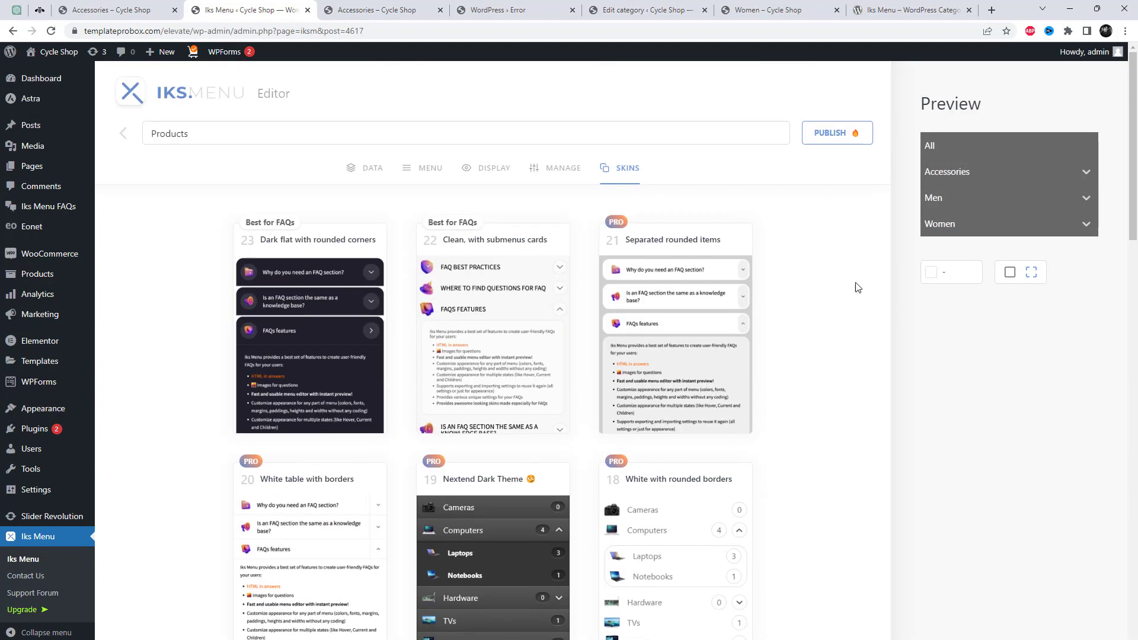
Step: Publish the Products menu, then expand Accessories in the Product Menu on the Accessories shop page
left_click(836, 145)
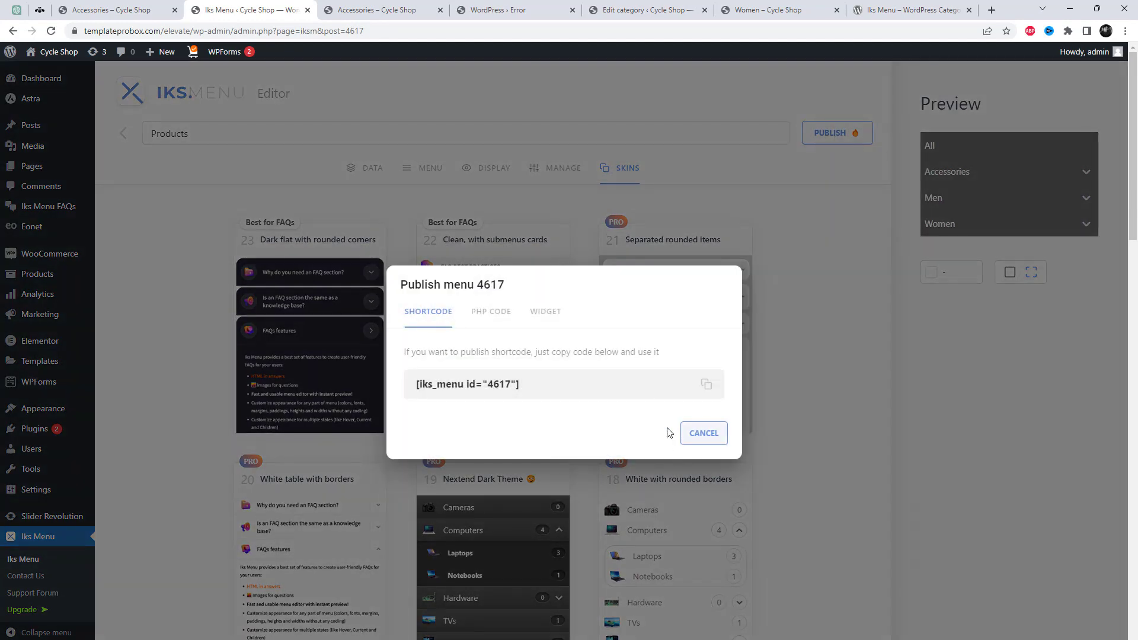
left_click(364, 7)
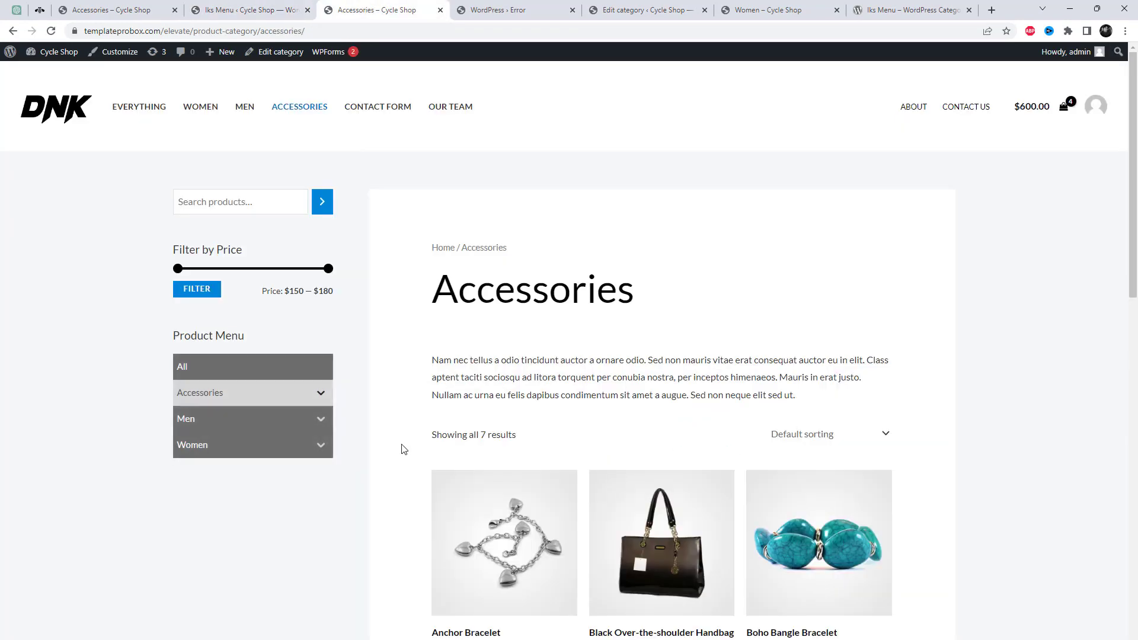
left_click(321, 394)
Step: Expand the Men and Women categories and toggle the Women submenu in the gray dark flat accordion
left_click(321, 394)
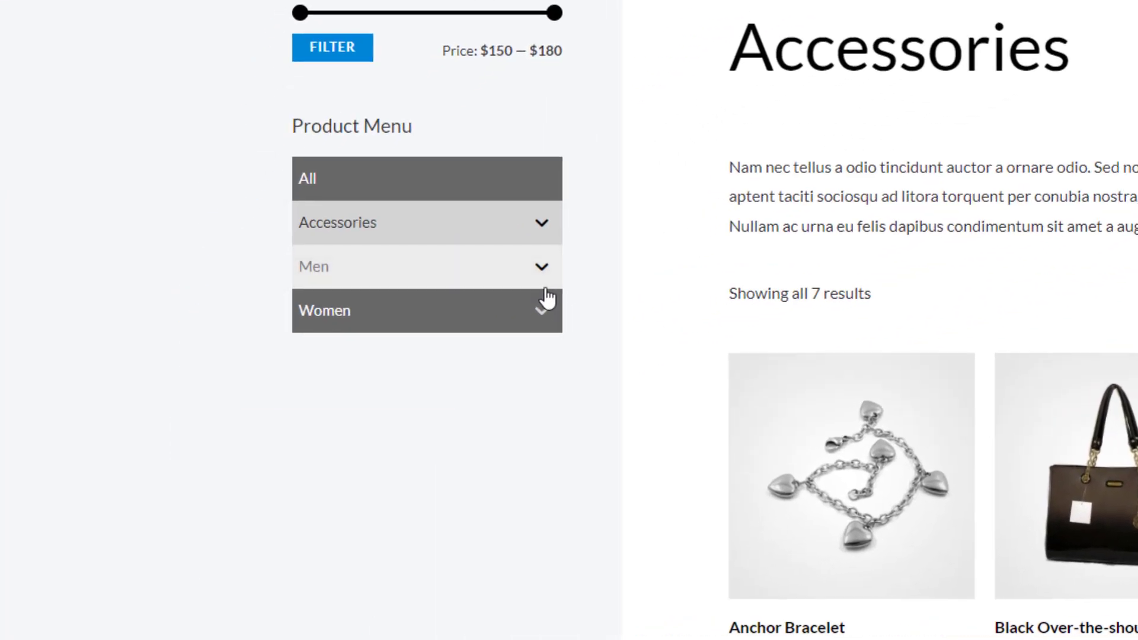
double_click(323, 428)
left_click(551, 325)
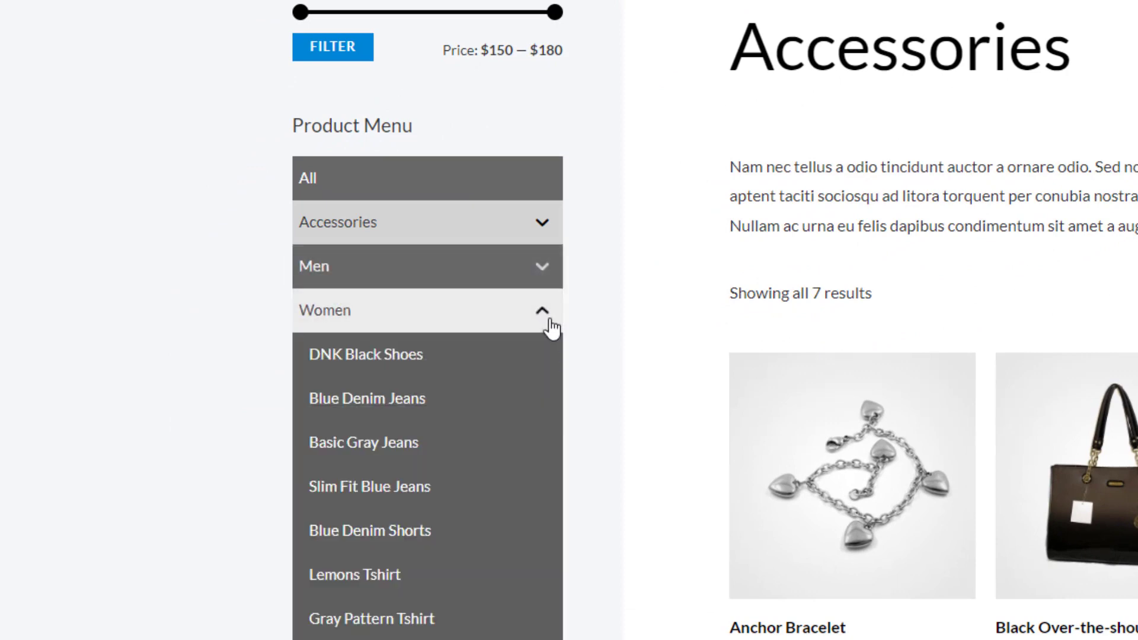
left_click(551, 325)
left_click(549, 325)
left_click(548, 325)
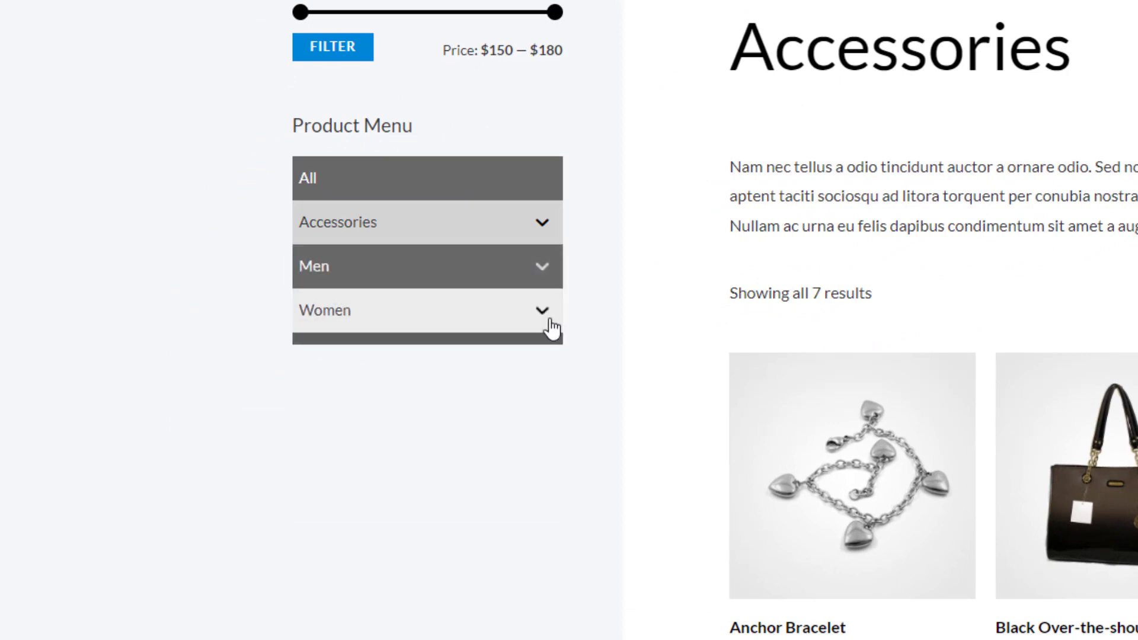